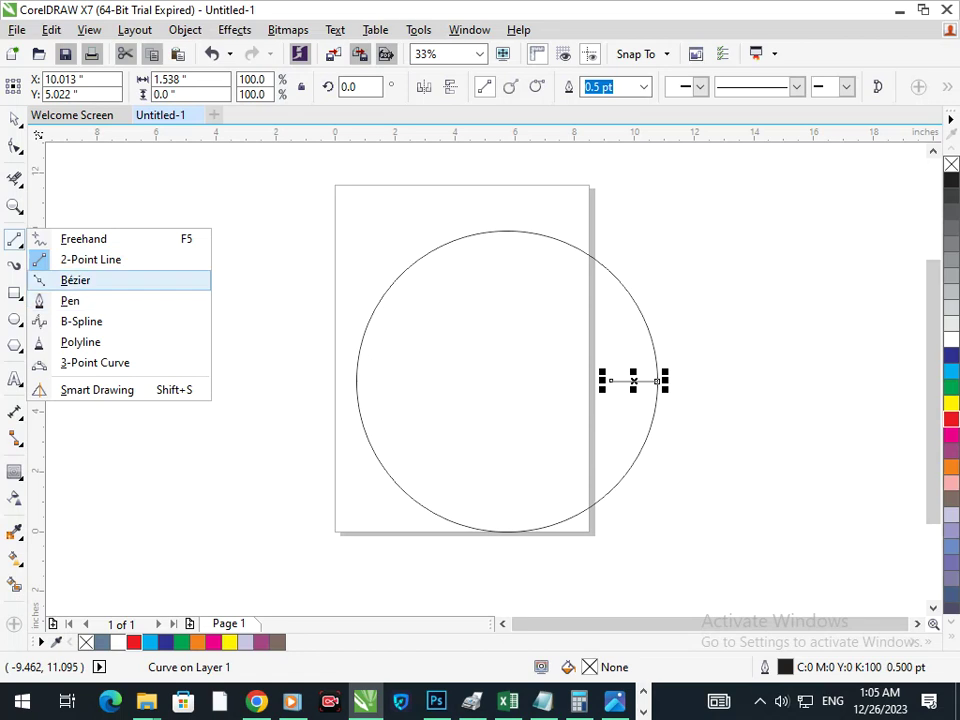
- Extend the short horizontal line with the Pen tool to the circle's left quadrant, spanning the full diameter
{"action": "left_click", "coordinate": [70, 300]}
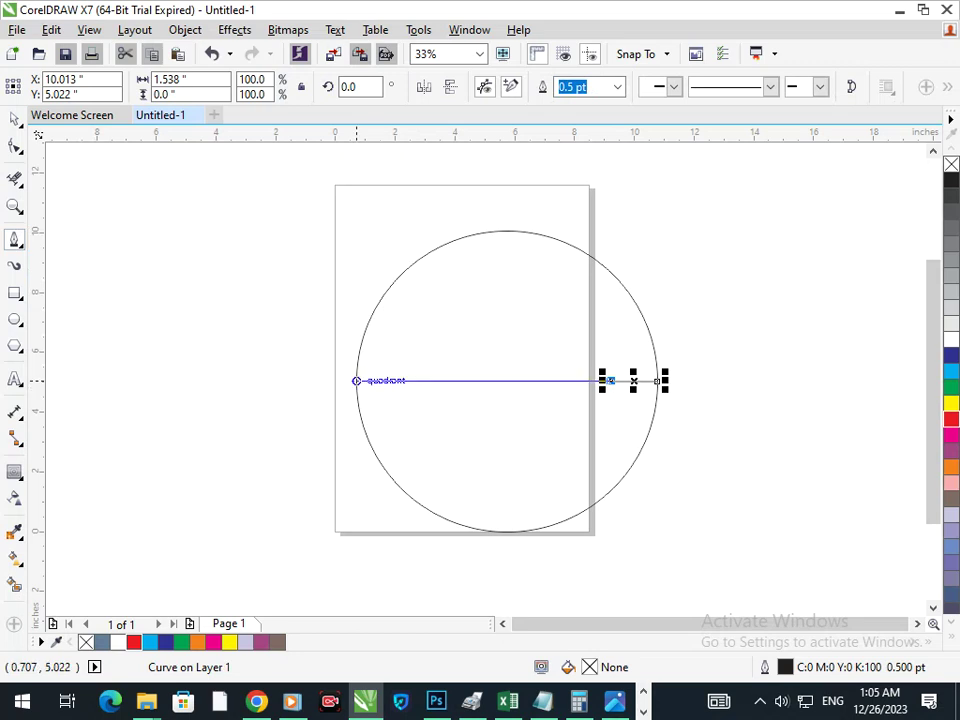
{"action": "double_click", "coordinate": [356, 380]}
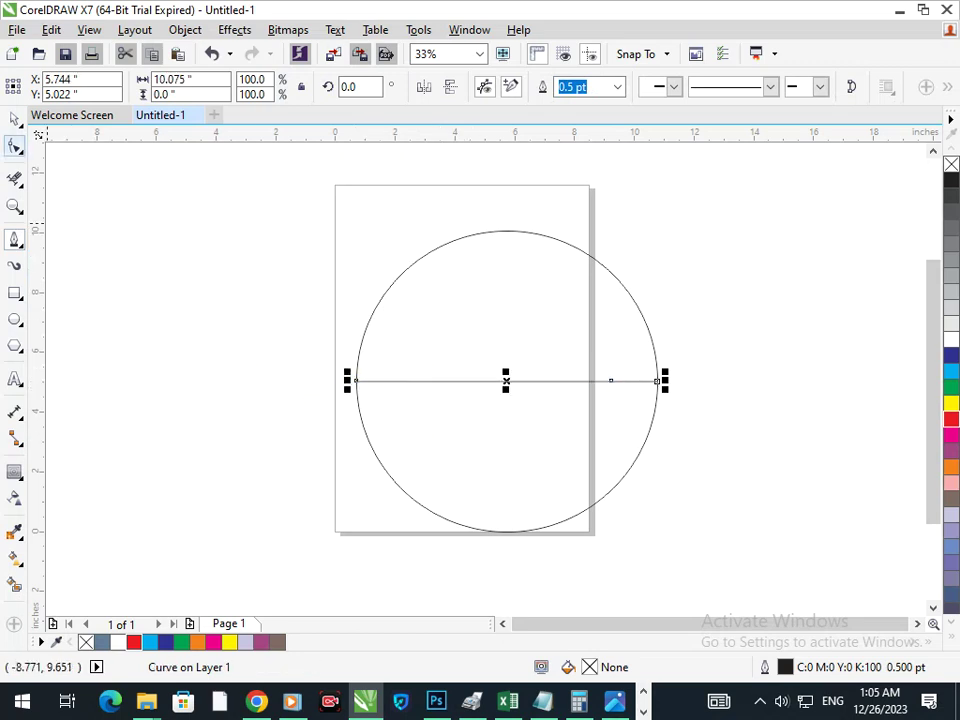
- Try to bend the horizontal line upward into an arch inside the circle with the Shape tool
{"action": "left_click", "coordinate": [14, 146]}
{"action": "left_click", "coordinate": [490, 379]}
{"action": "left_click", "coordinate": [491, 380]}
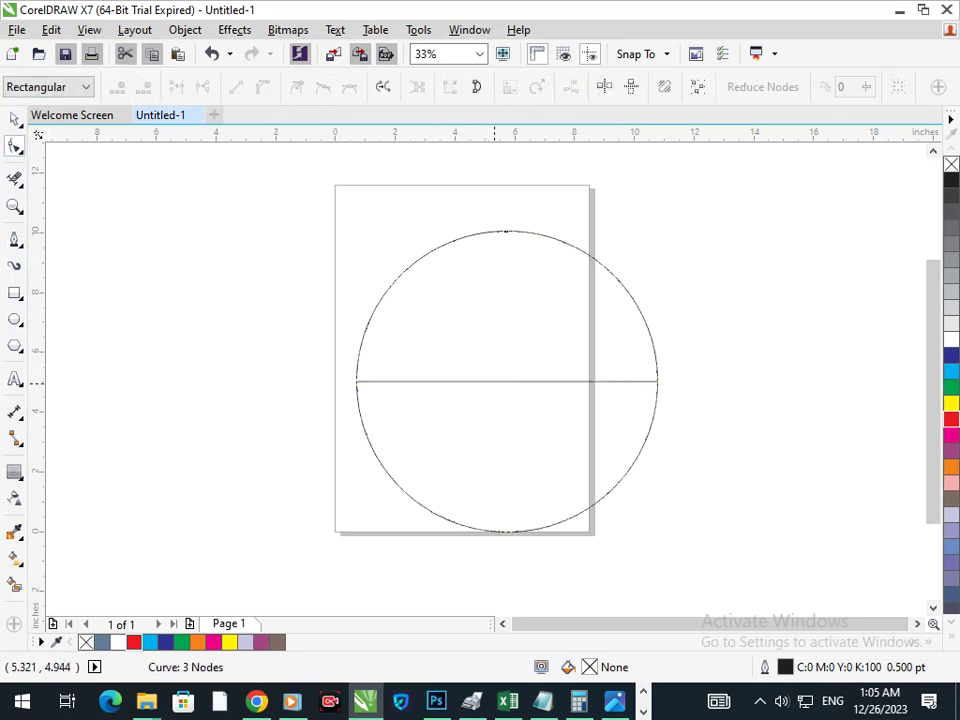
{"action": "left_click", "coordinate": [495, 380]}
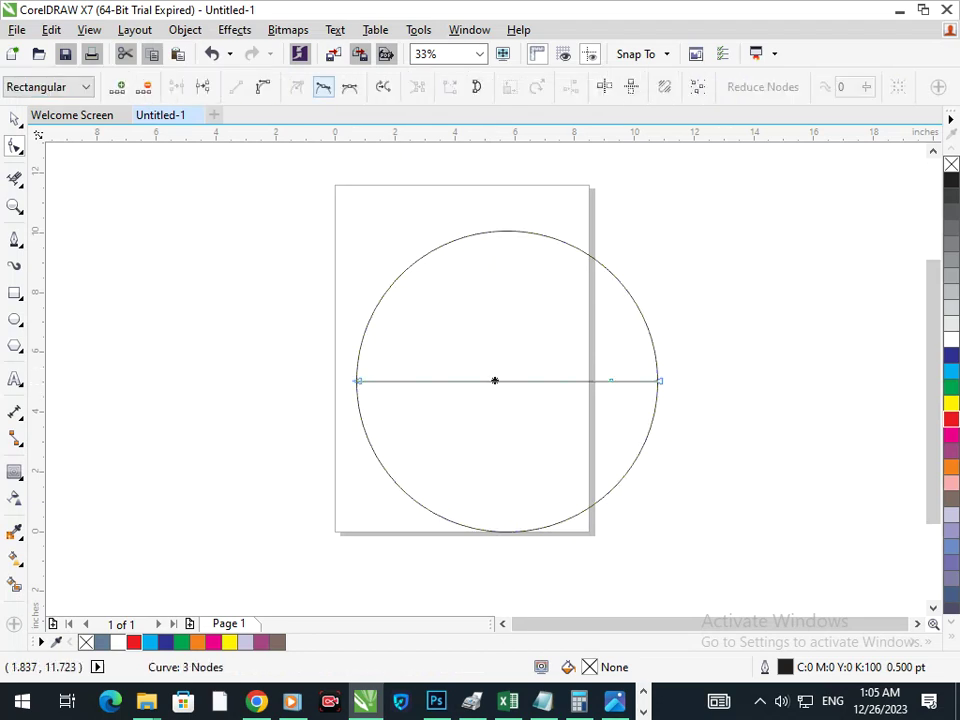
{"action": "left_click_drag", "start_coordinate": [495, 380], "coordinate": [497, 251]}
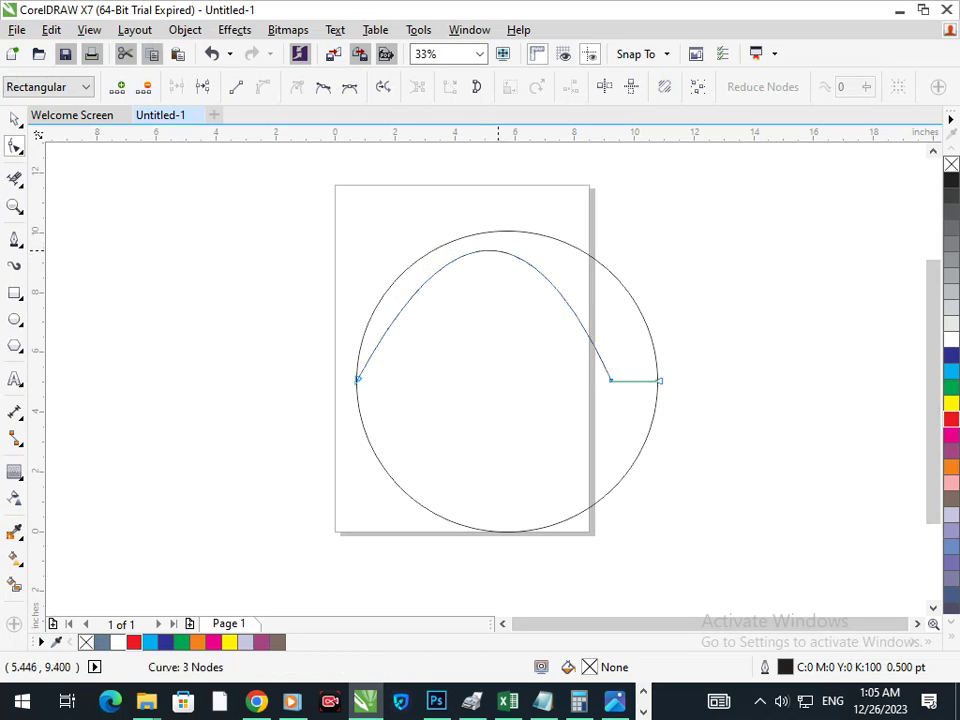
{"action": "key", "text": "ctrl+z"}
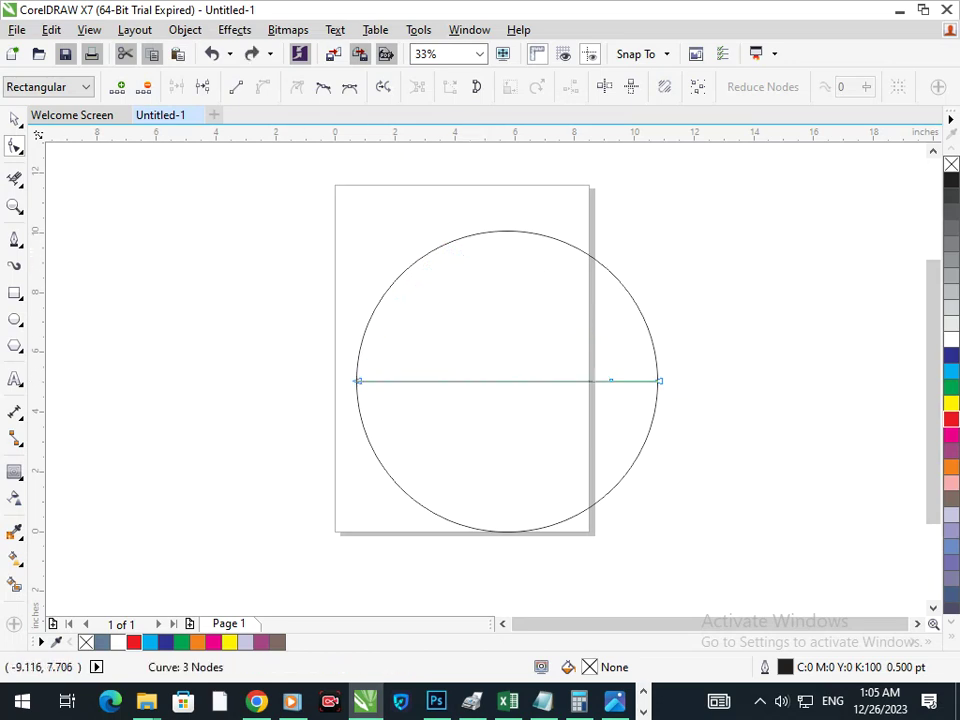
- Draw a second circle about 8.9 in across, starting from the left end of the horizontal line
{"action": "left_click", "coordinate": [14, 319]}
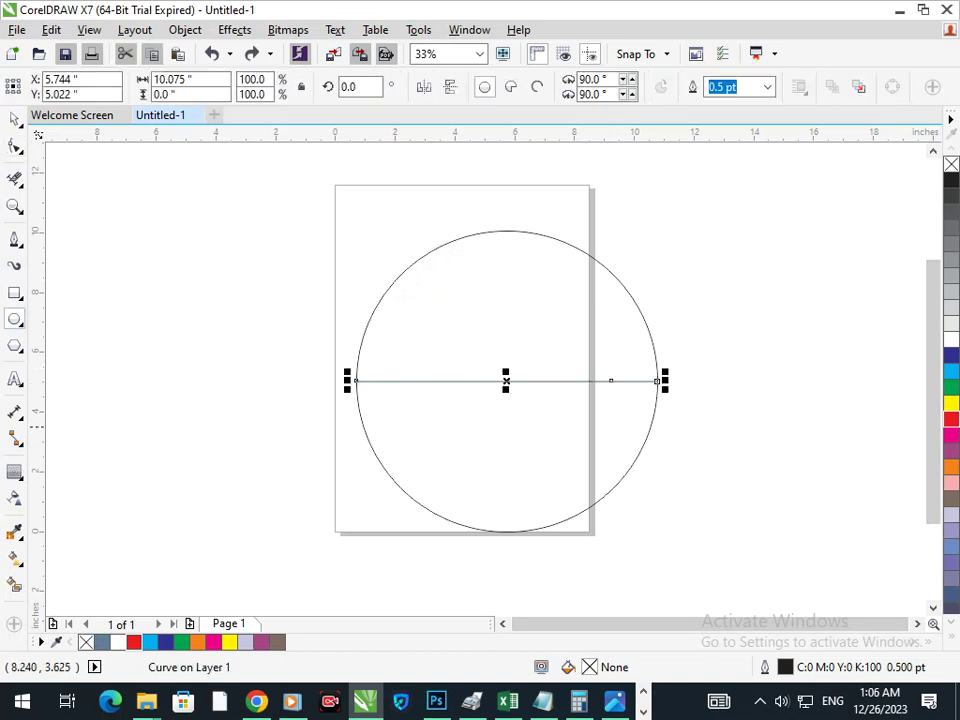
{"action": "left_click_drag", "start_coordinate": [356, 380], "coordinate": [427, 421]}
{"action": "key", "text": "ctrl+z"}
{"action": "left_click_drag", "start_coordinate": [356, 381], "coordinate": [623, 539]}
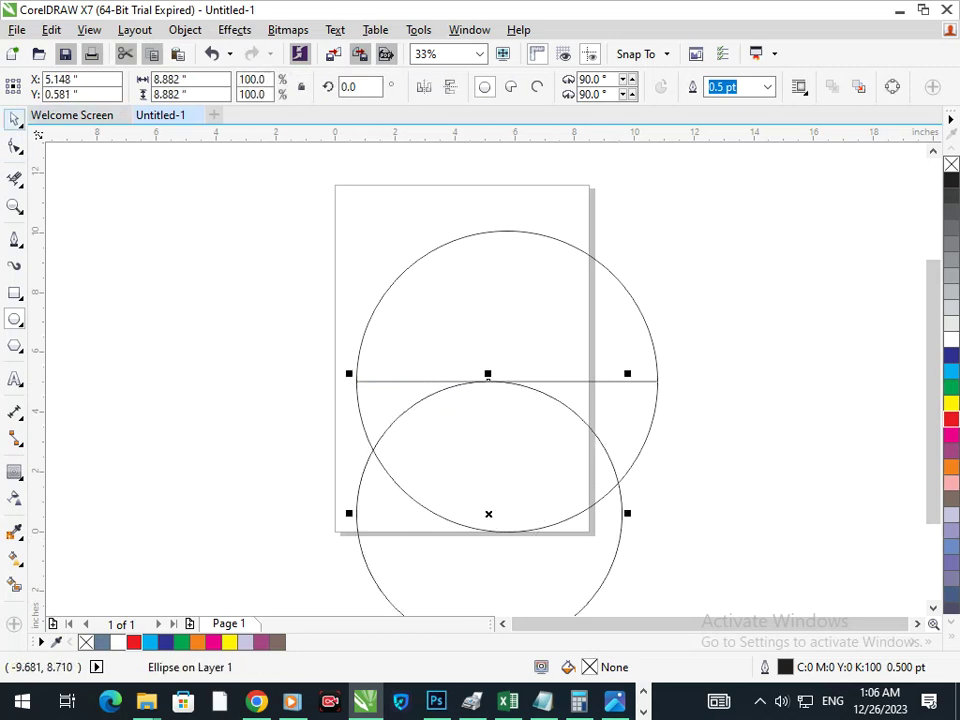
{"action": "left_click", "coordinate": [145, 360]}
- Move the smaller circle up and nudge it until its upper arc starts at the horizontal line's left end
{"action": "left_click_drag", "start_coordinate": [420, 579], "coordinate": [419, 478]}
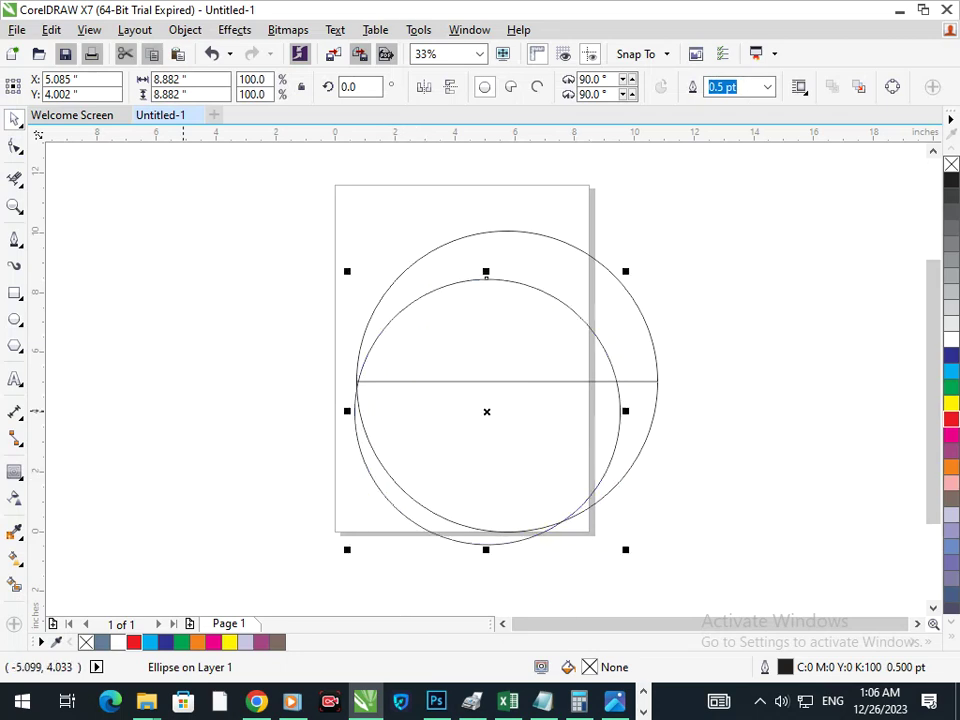
{"action": "key", "text": "ctrl+Up"}
{"action": "key", "text": "ctrl+Up"}
{"action": "key", "text": "ctrl+Up"}
{"action": "key", "text": "ctrl+Up"}
{"action": "key", "text": "ctrl+Up"}
{"action": "key", "text": "ctrl+Up"}
{"action": "key", "text": "ctrl+Up"}
{"action": "key", "text": "ctrl+Up"}
{"action": "key", "text": "ctrl+Up"}
{"action": "key", "text": "ctrl+Up"}
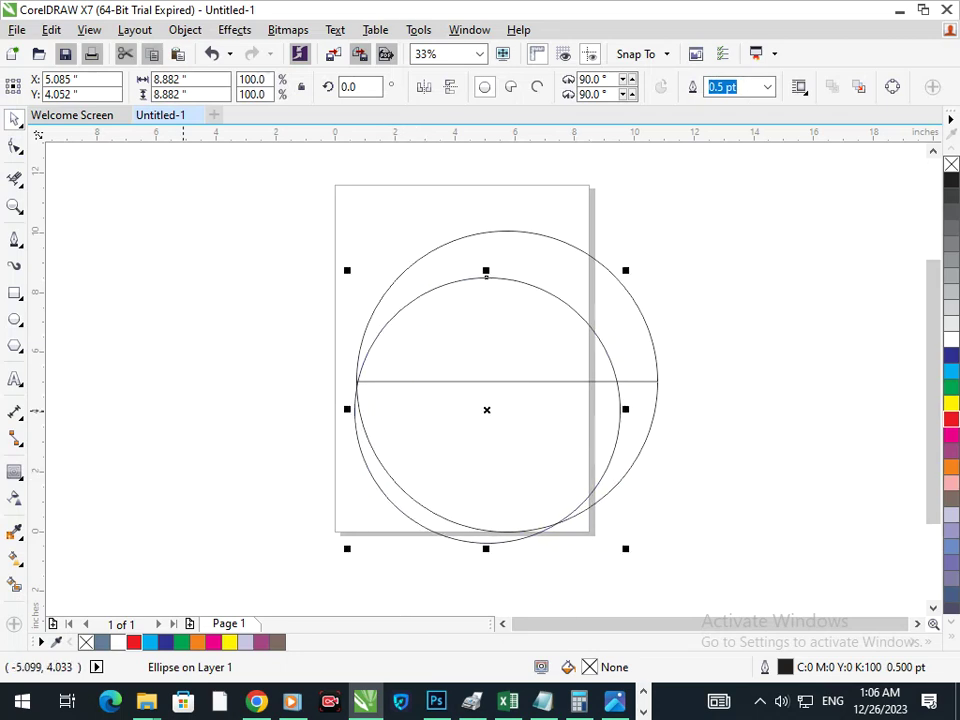
{"action": "key", "text": "Escape"}
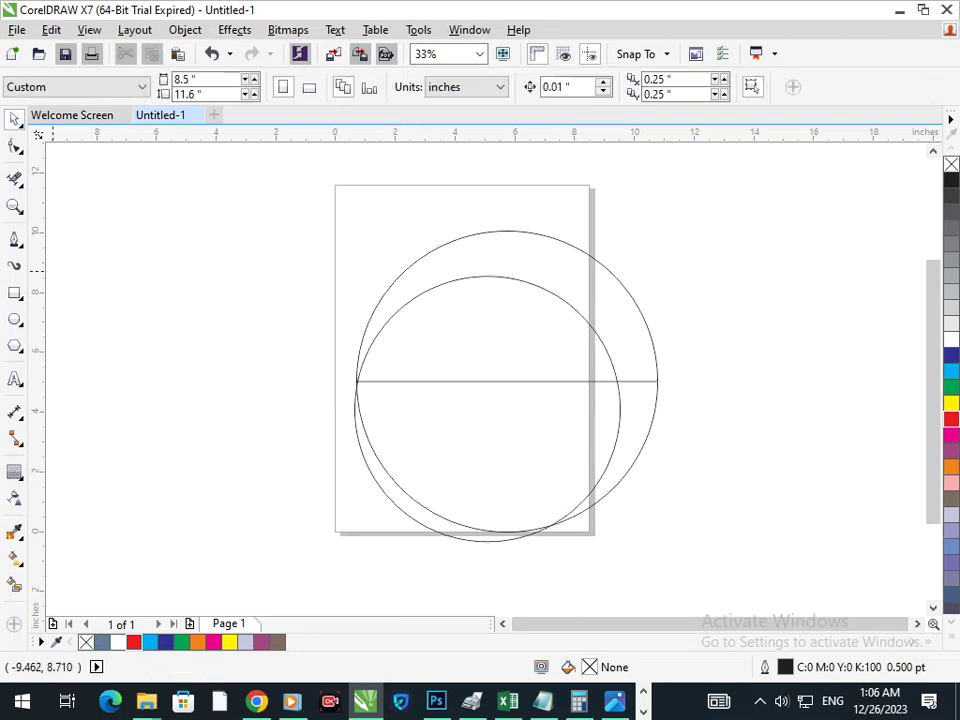
- Delete the smaller circle's lower arc segments and the part of the horizontal line inside it with Virtual Segment Delete
{"action": "left_click", "coordinate": [15, 179]}
{"action": "left_click", "coordinate": [620, 420]}
{"action": "left_click", "coordinate": [490, 381]}
{"action": "left_click", "coordinate": [398, 508]}
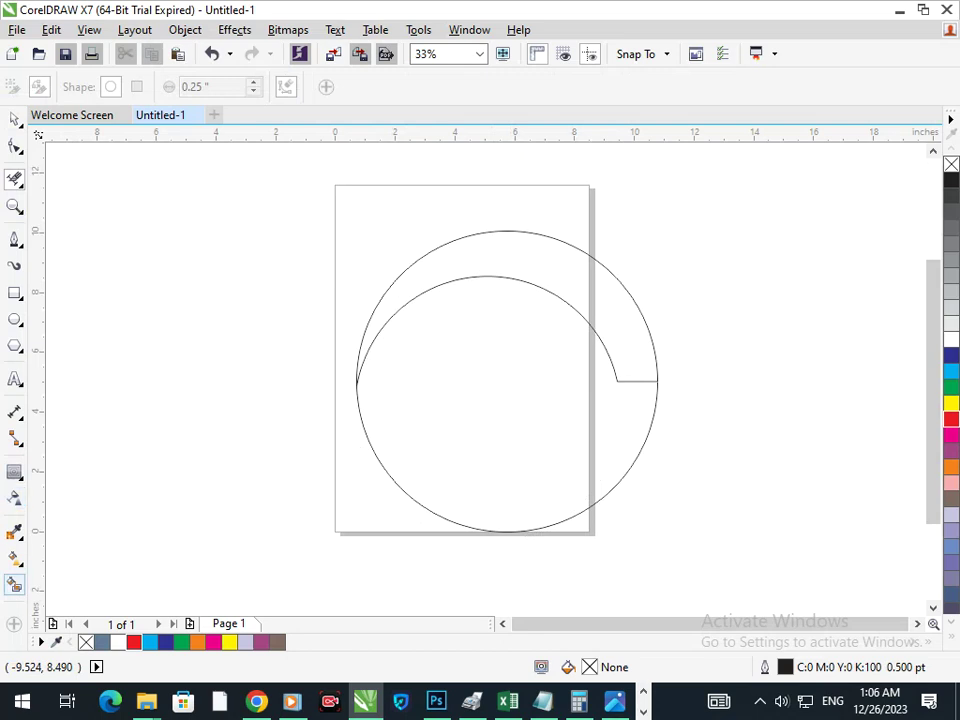
- Fill the upper crescent area between the two arcs with blue-grey using Smart Fill
{"action": "left_click", "coordinate": [15, 585]}
{"action": "left_click", "coordinate": [590, 276]}
{"action": "left_click", "coordinate": [15, 119]}
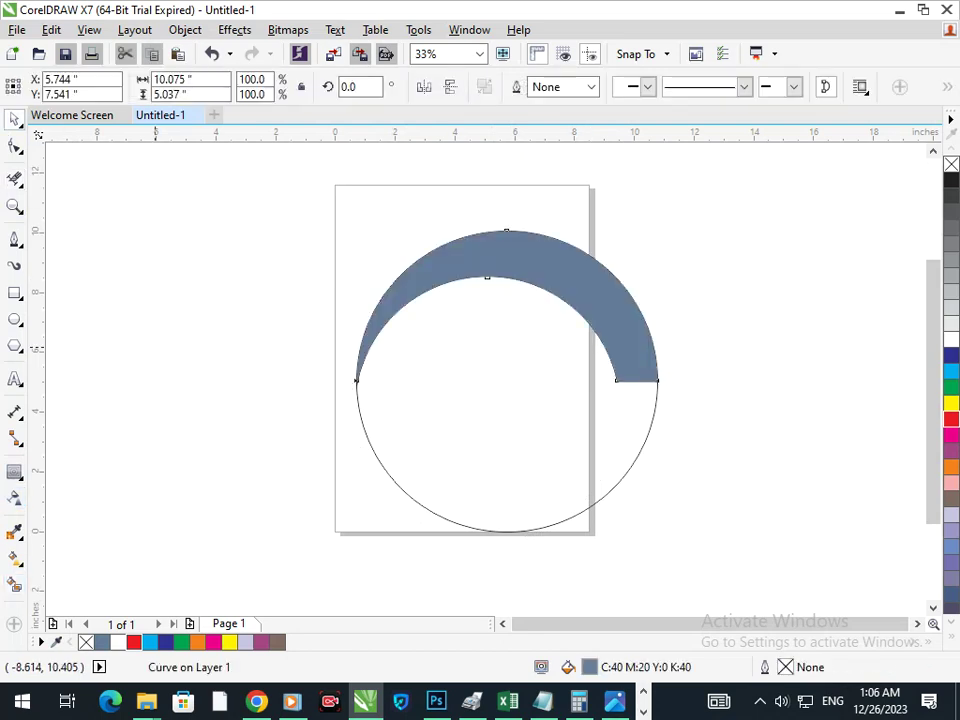
- Move the crescent's rotation centre to the large circle's centre and rotate a copy of the crescent by 180°
{"action": "key", "text": "Escape"}
{"action": "left_click", "coordinate": [555, 282]}
{"action": "left_click", "coordinate": [556, 281]}
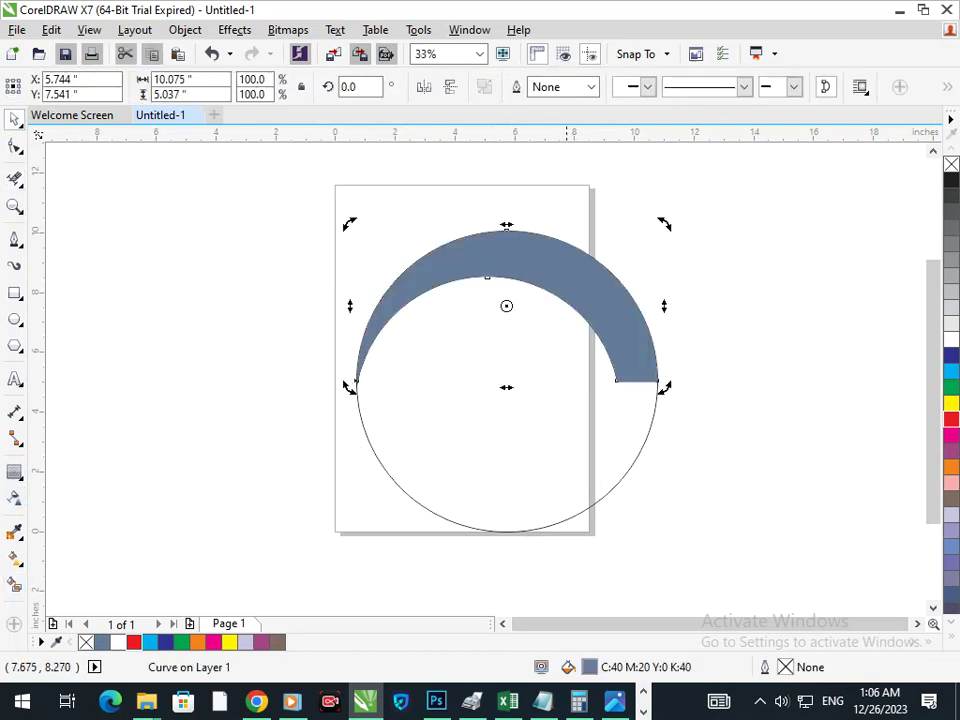
{"action": "left_click_drag", "start_coordinate": [507, 306], "coordinate": [506, 382]}
{"action": "left_click_drag", "start_coordinate": [665, 388], "coordinate": [384, 378]}
{"action": "right_click", "coordinate": [384, 378]}
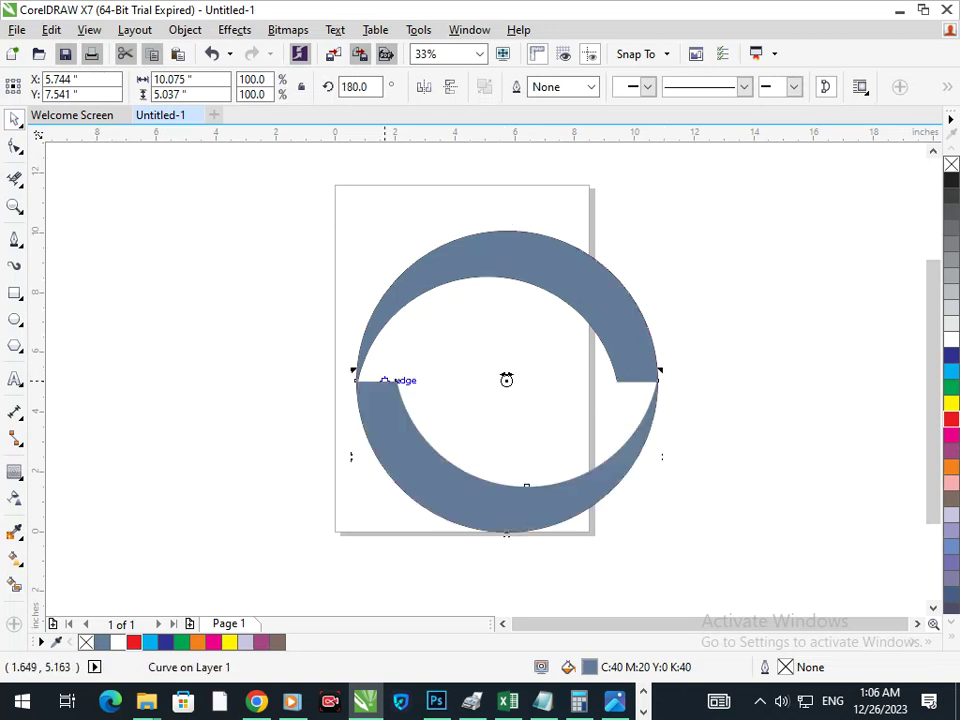
{"action": "left_click", "coordinate": [755, 372]}
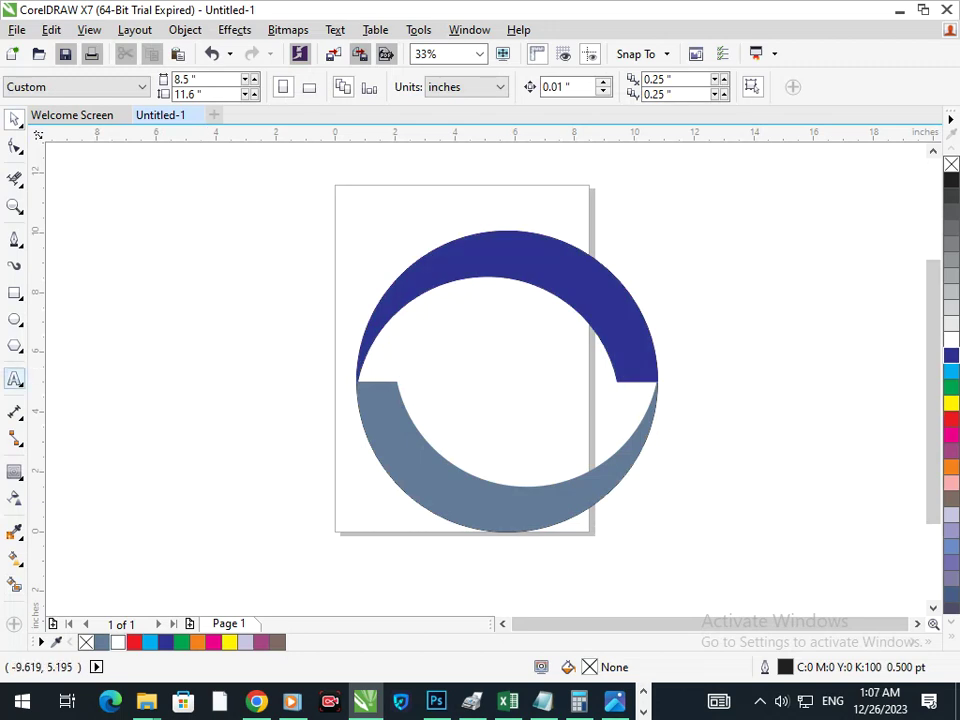
- Draw a polygon about 6.7 by 6.3 in beside the page and set its number of sides to 3
{"action": "left_click", "coordinate": [19, 349]}
{"action": "left_click", "coordinate": [84, 344]}
{"action": "left_click_drag", "start_coordinate": [102, 244], "coordinate": [233, 451]}
{"action": "left_click_drag", "start_coordinate": [507, 88], "coordinate": [427, 90]}
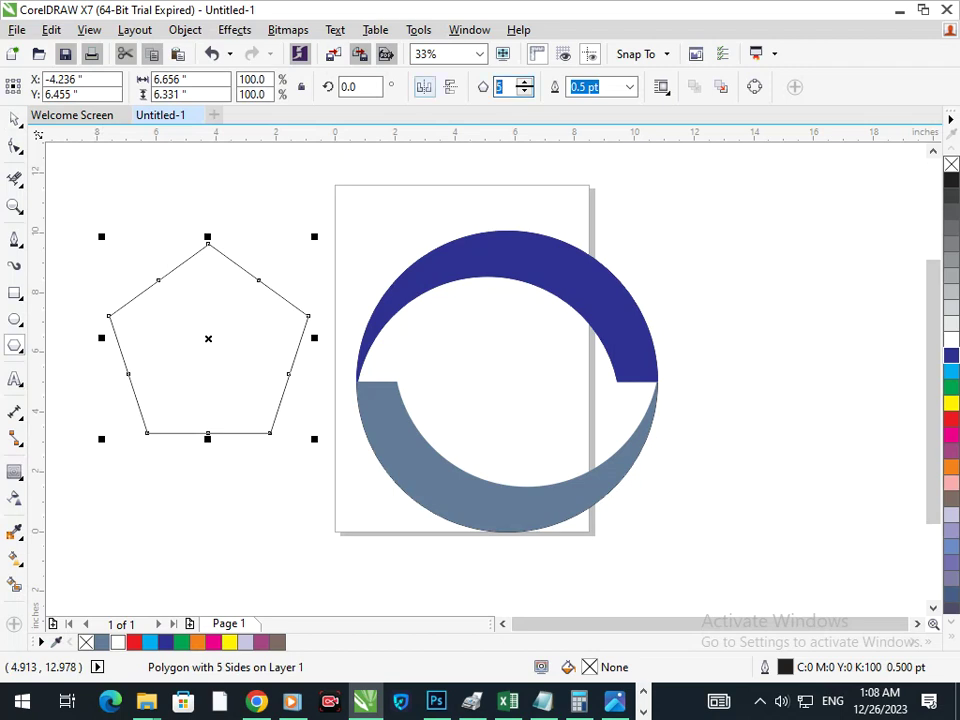
{"action": "key", "text": "Return"}
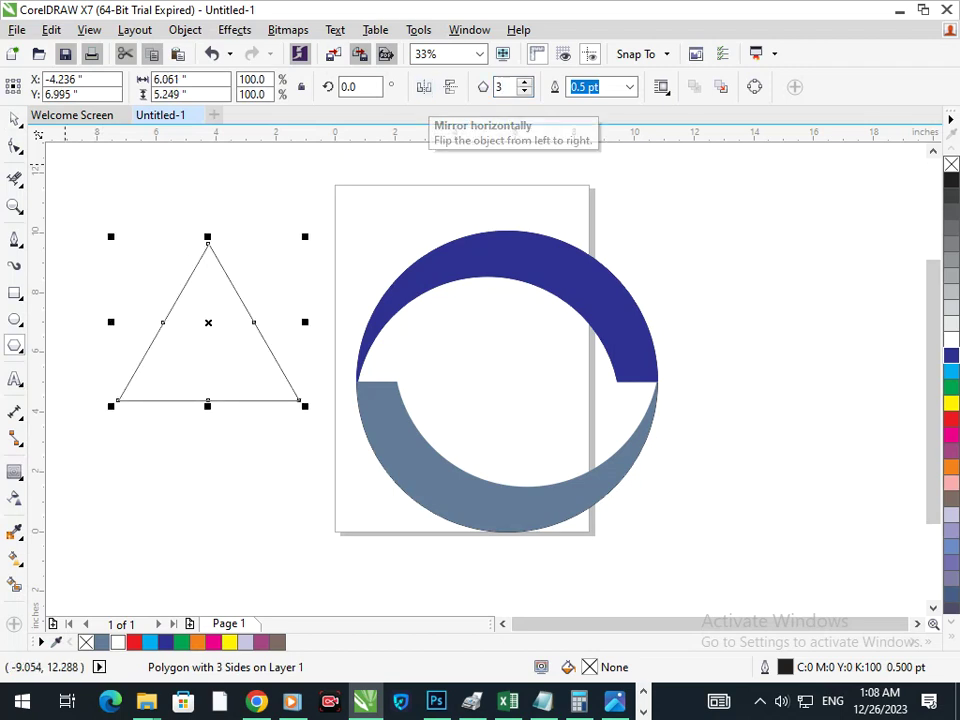
- Draw a slanted line about 2.9 in long crossing the triangle's base near its lower-right corner
{"action": "key", "text": "F6"}
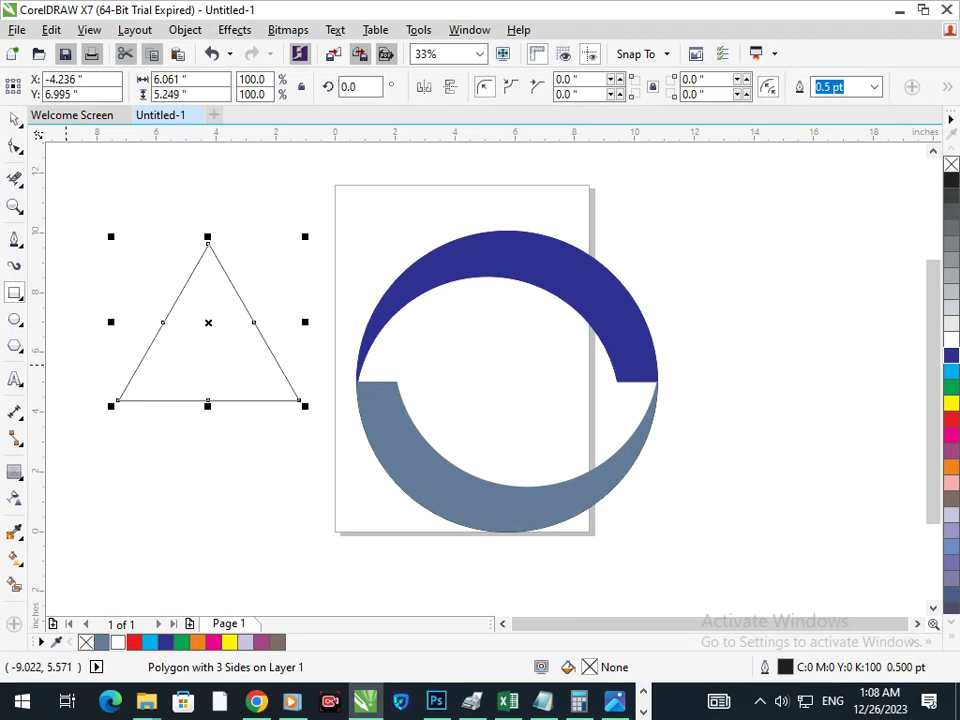
{"action": "left_click", "coordinate": [18, 242]}
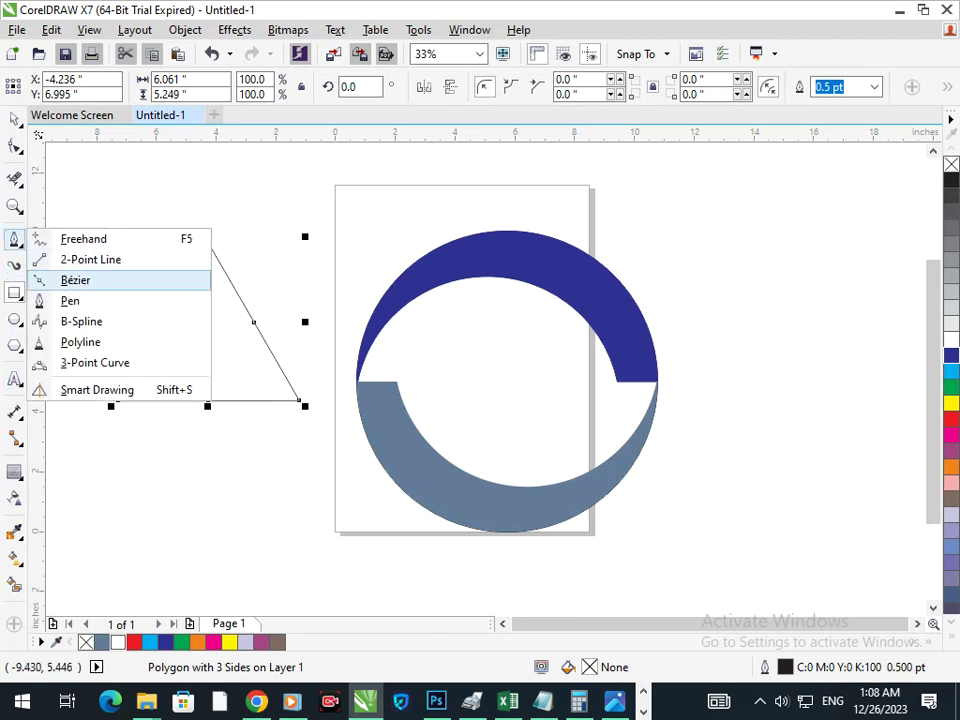
{"action": "left_click", "coordinate": [75, 279]}
{"action": "left_click_drag", "start_coordinate": [262, 379], "coordinate": [303, 456]}
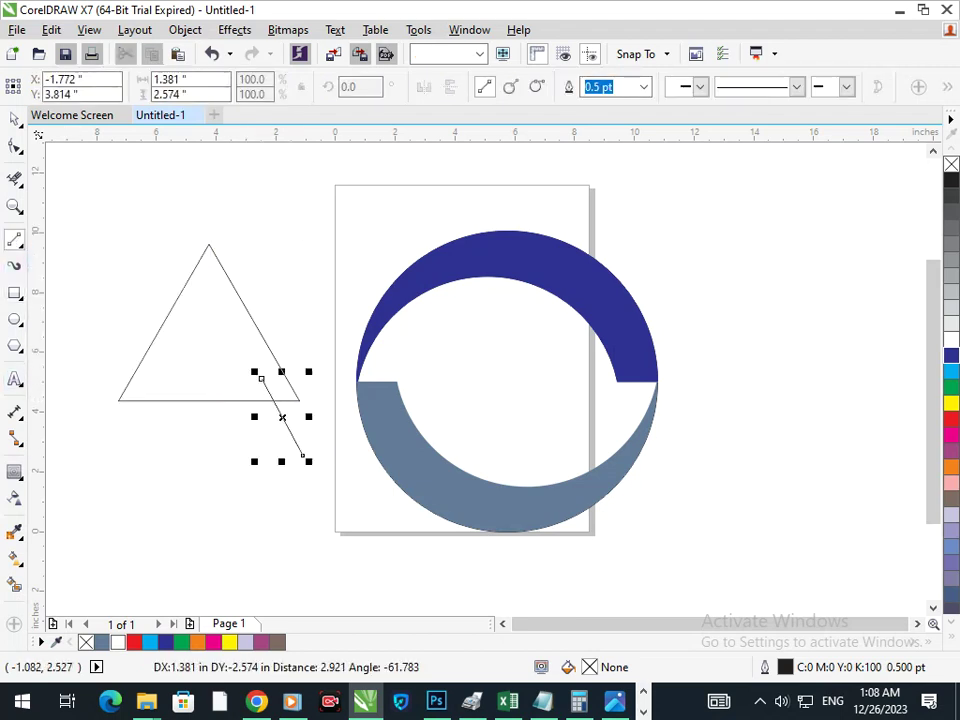
- Try to delete the base segment between the slanted line and the triangle's lower-right corner
{"action": "left_click", "coordinate": [15, 179]}
{"action": "left_click", "coordinate": [283, 402]}
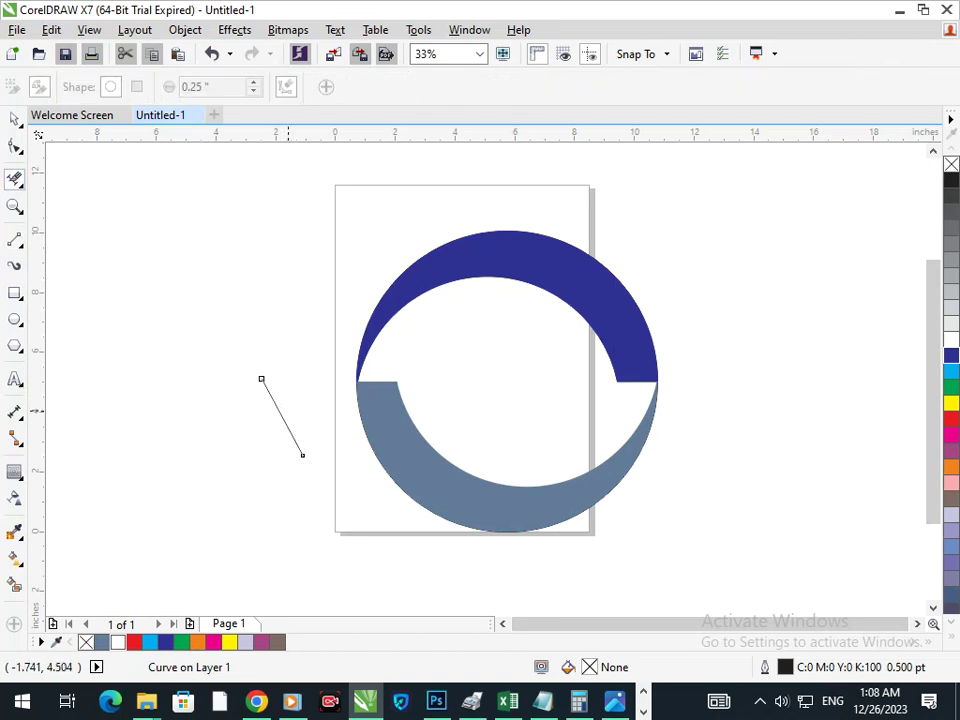
{"action": "key", "text": "ctrl+z"}
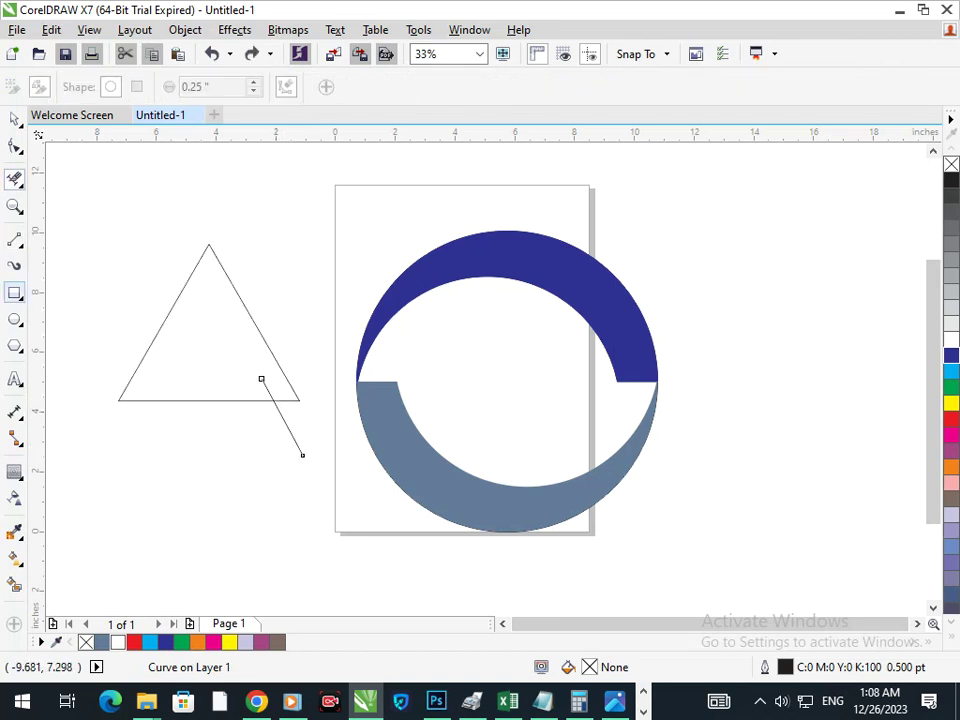
- Draw a second slanted line running downward from the triangle's lower-right corner
{"action": "left_click", "coordinate": [14, 240]}
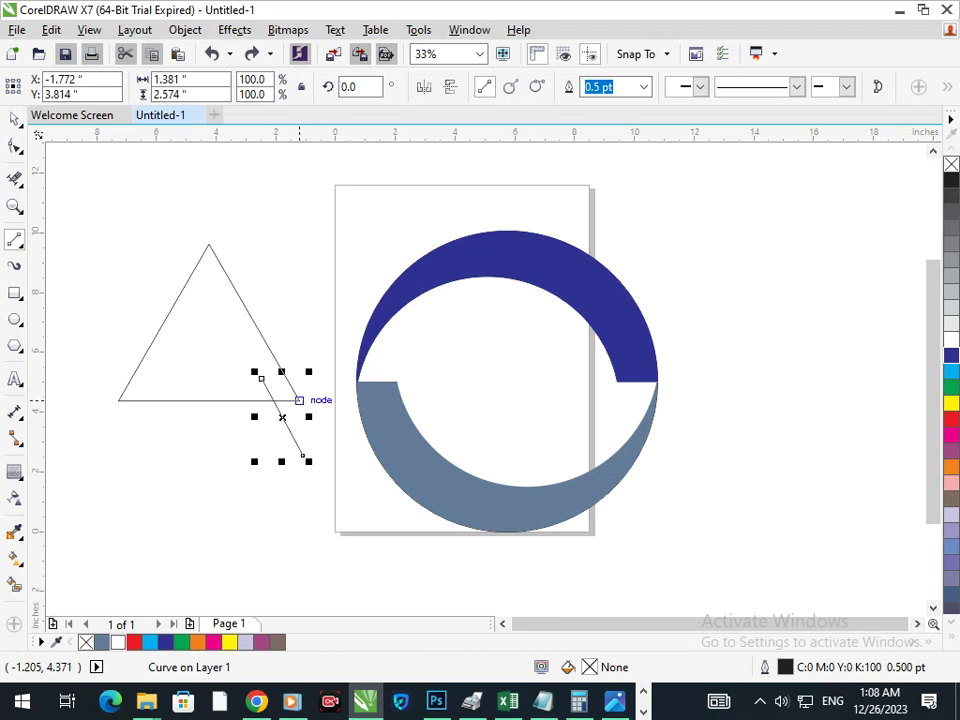
{"action": "left_click", "coordinate": [299, 399]}
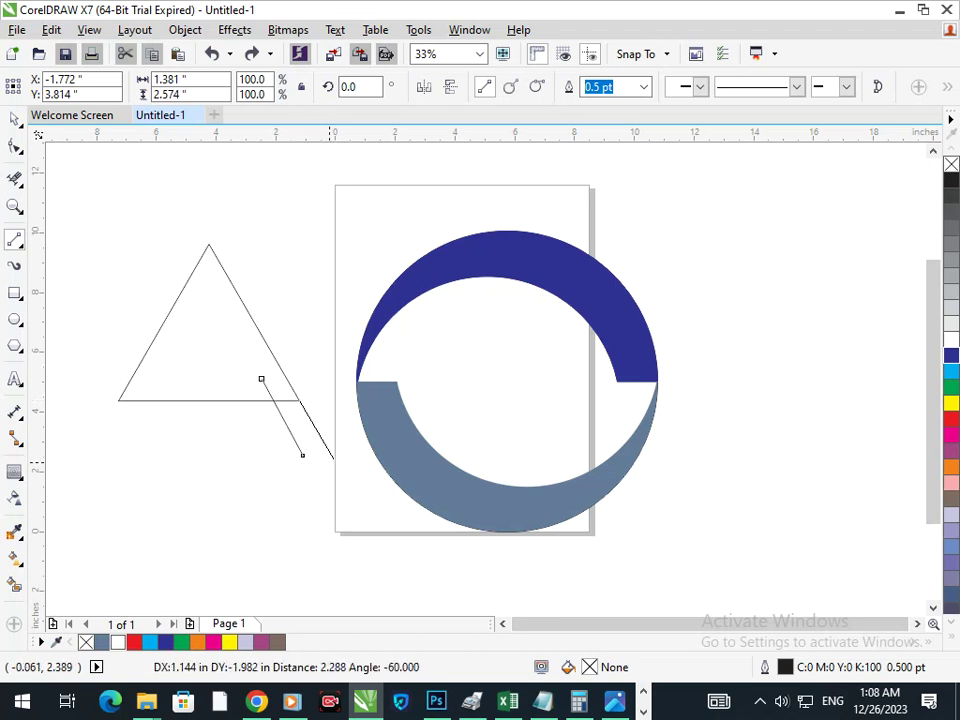
{"action": "double_click", "coordinate": [326, 461]}
- Delete the base segment between the two slanted lines, and remove both helper lines
{"action": "left_click", "coordinate": [14, 178]}
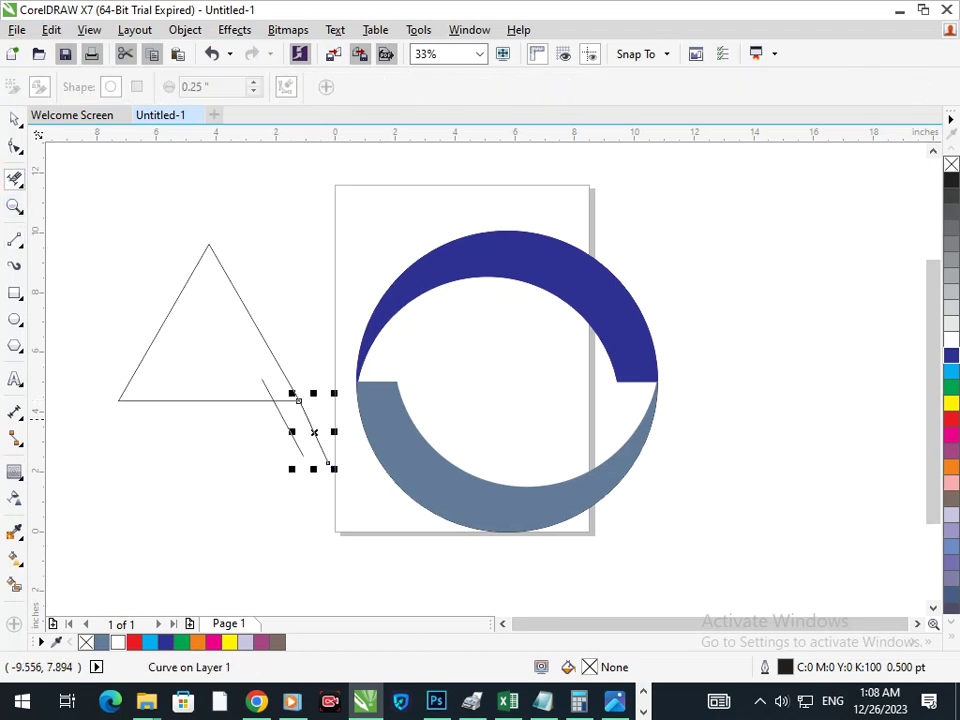
{"action": "left_click_drag", "start_coordinate": [212, 368], "coordinate": [303, 417]}
{"action": "left_click", "coordinate": [682, 462]}
{"action": "left_click", "coordinate": [630, 444]}
{"action": "left_click", "coordinate": [672, 525]}
{"action": "key", "text": "F3"}
{"action": "key", "text": "Delete"}
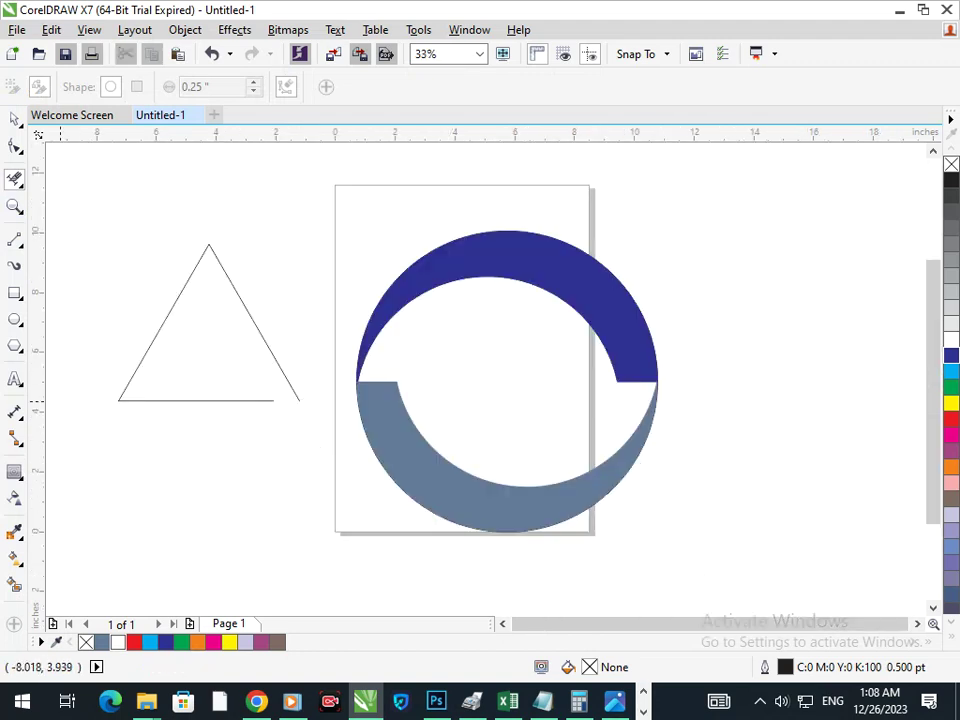
- Narrow the open triangle symmetrically about its centre to 62.7% of its width
{"action": "key", "text": "space"}
{"action": "left_click", "coordinate": [190, 401]}
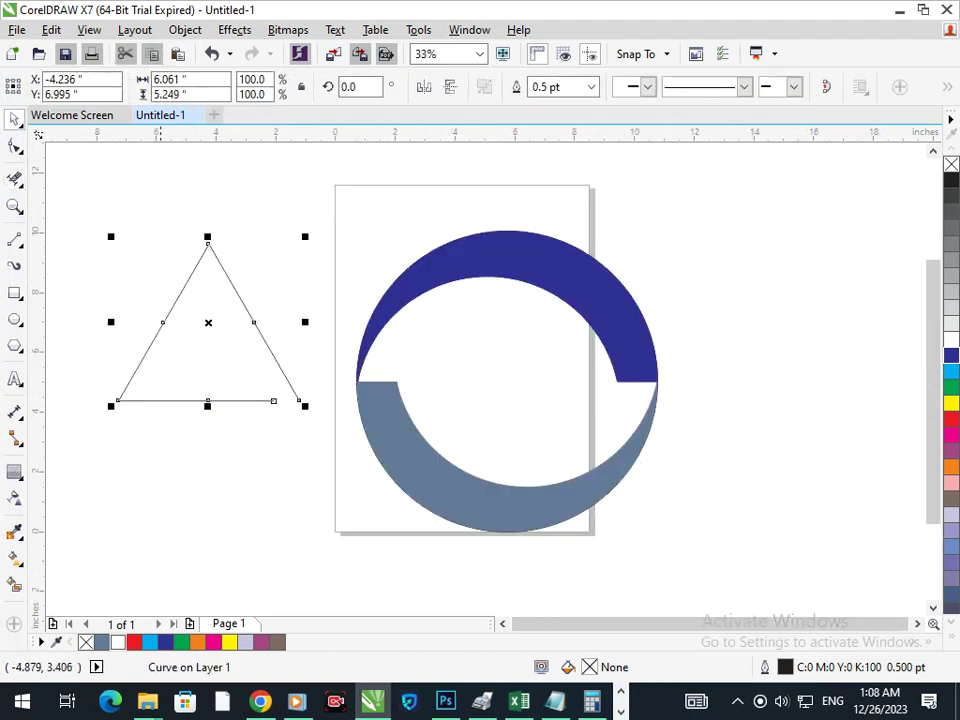
{"action": "left_click_drag", "start_coordinate": [111, 322], "coordinate": [145, 322]}
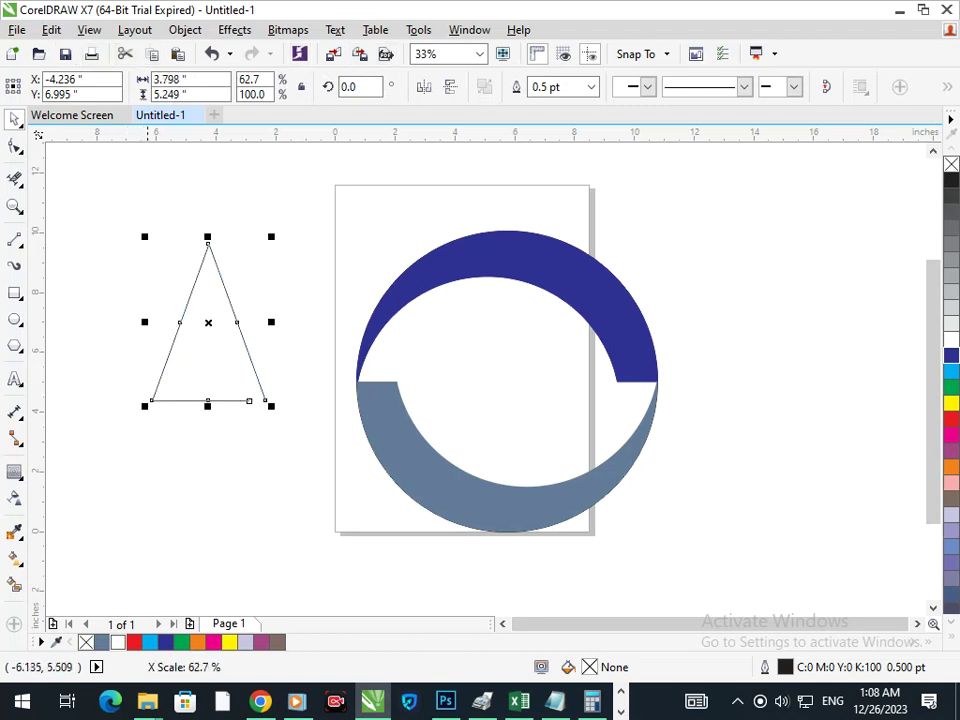
- Shrink the open triangle further and place it inside the ring, slightly left of centre
{"action": "left_click", "coordinate": [195, 457]}
{"action": "left_click", "coordinate": [207, 402]}
{"action": "left_click_drag", "start_coordinate": [207, 405], "coordinate": [479, 426]}
{"action": "left_click", "coordinate": [206, 433]}
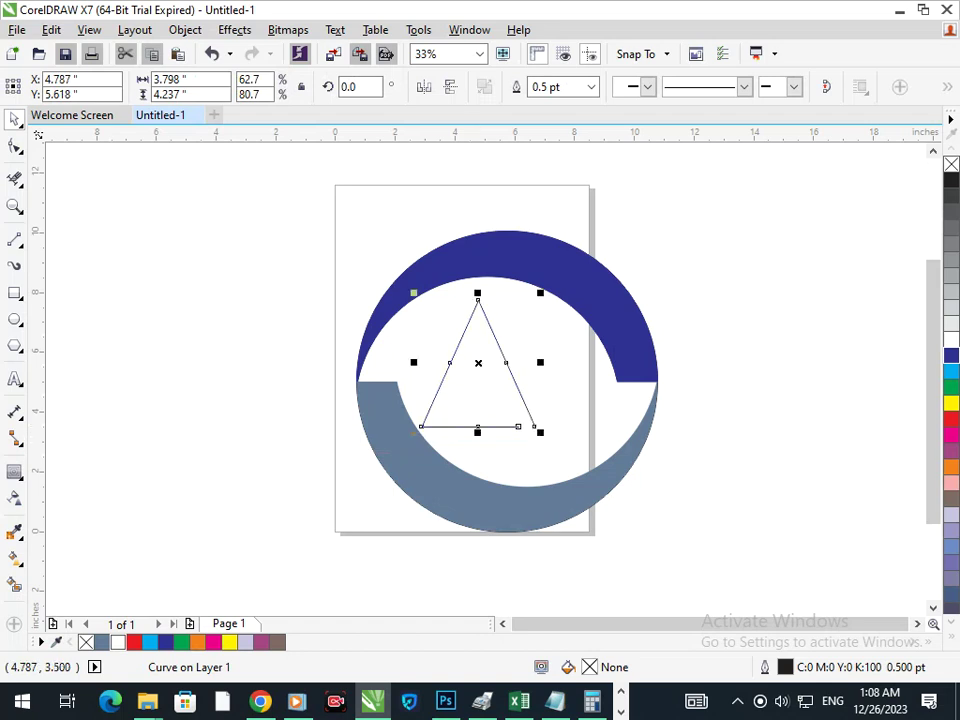
{"action": "left_click_drag", "start_coordinate": [412, 437], "coordinate": [455, 402]}
{"action": "left_click", "coordinate": [222, 421]}
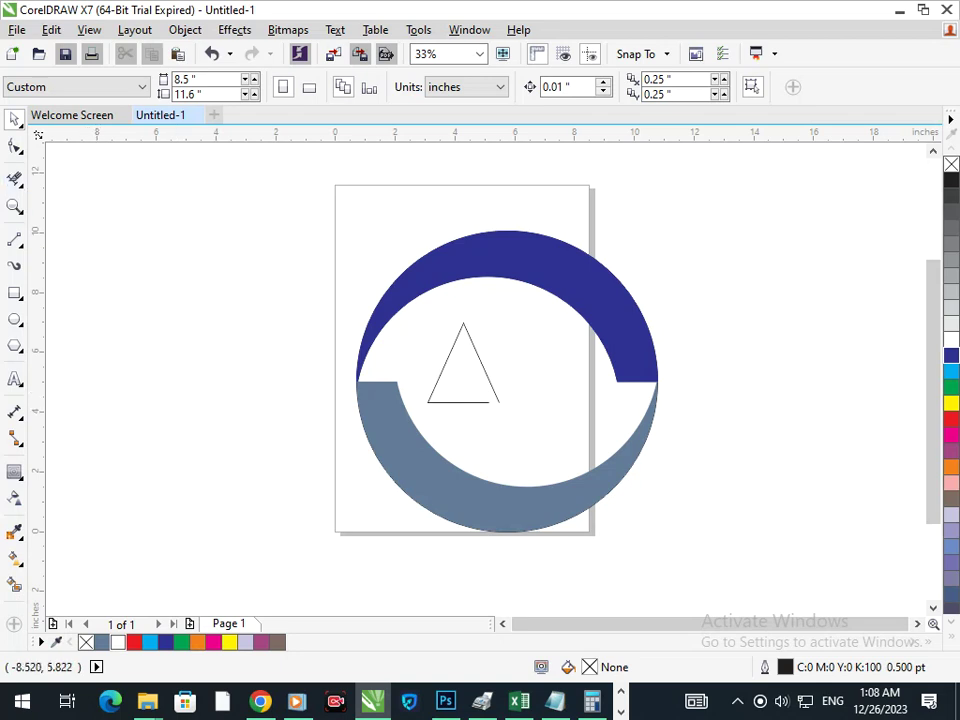
- Extend the triangle's right side by moving its open end node downward in line with that side
{"action": "left_click", "coordinate": [14, 146]}
{"action": "left_click", "coordinate": [496, 401]}
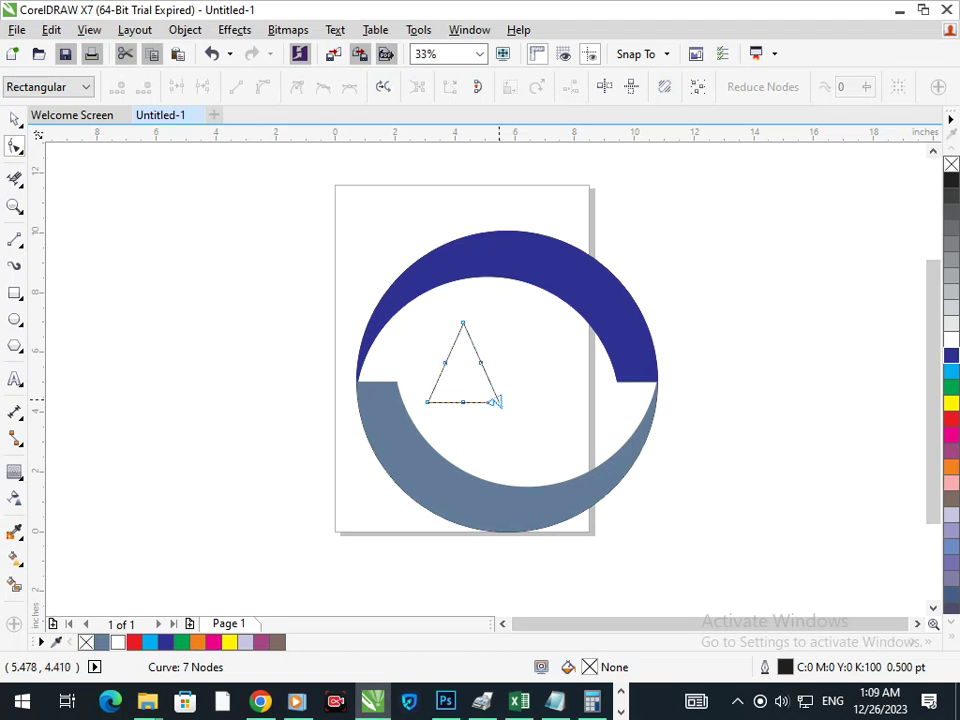
{"action": "left_click_drag", "start_coordinate": [492, 404], "coordinate": [520, 447]}
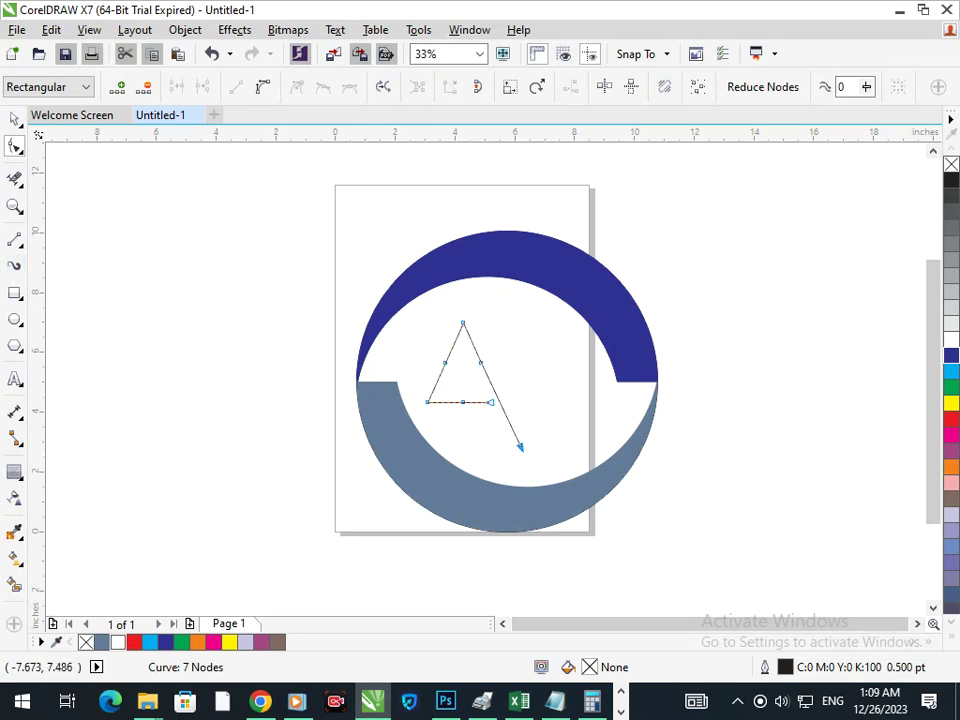
- Add the letter T in Arial, shrink it to about 173 pt and place it inside the ring beside the open triangle
{"action": "left_click", "coordinate": [14, 379]}
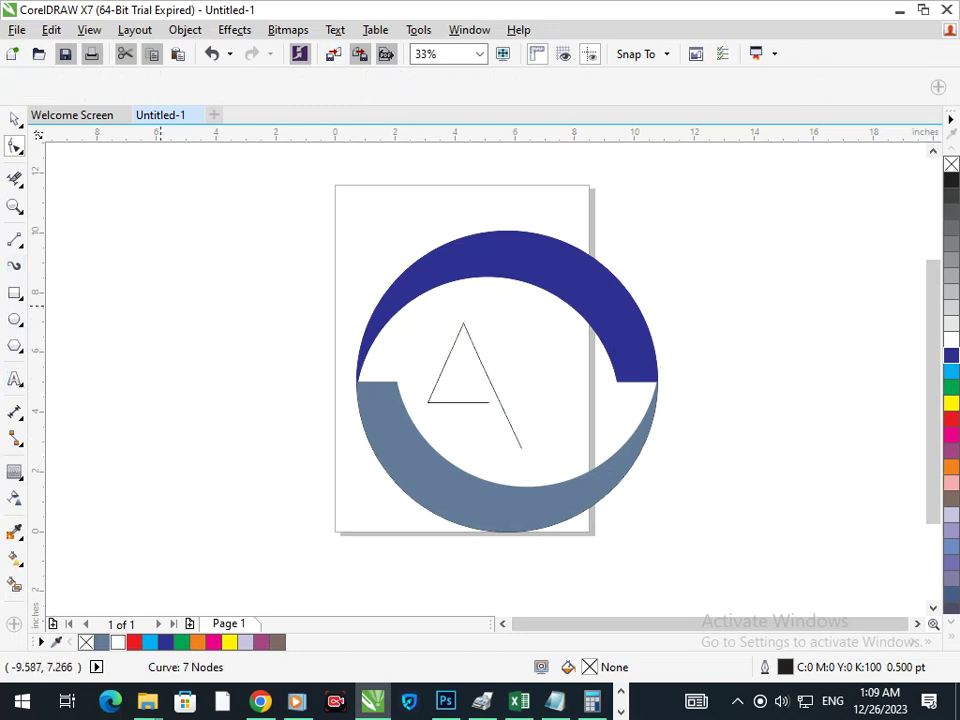
{"action": "key", "text": "F8"}
{"action": "left_click", "coordinate": [163, 301]}
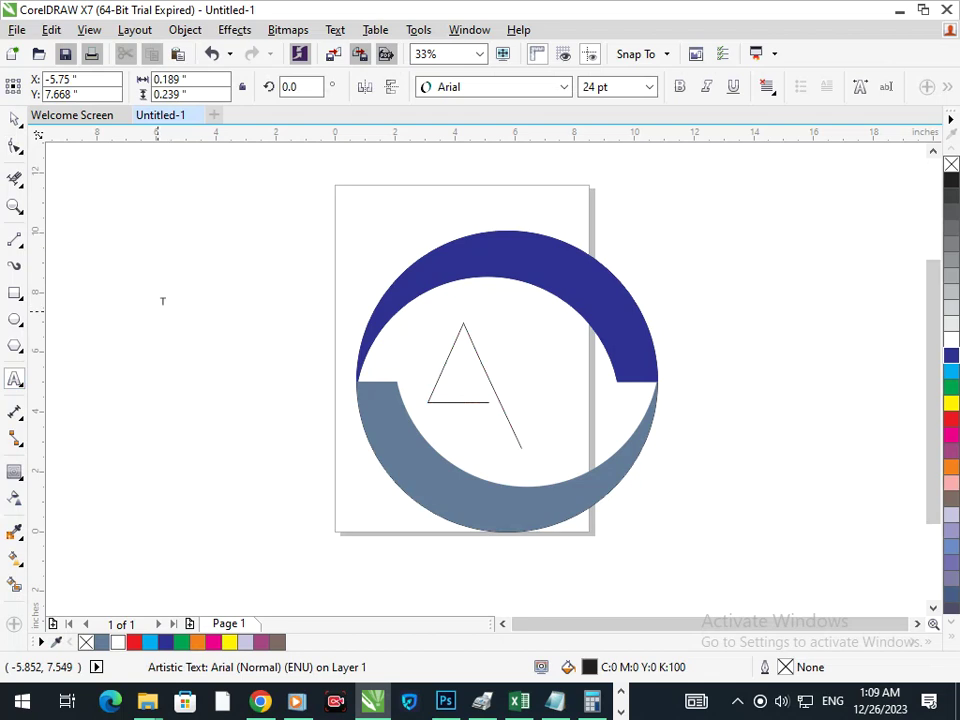
{"action": "type", "text": "T"}
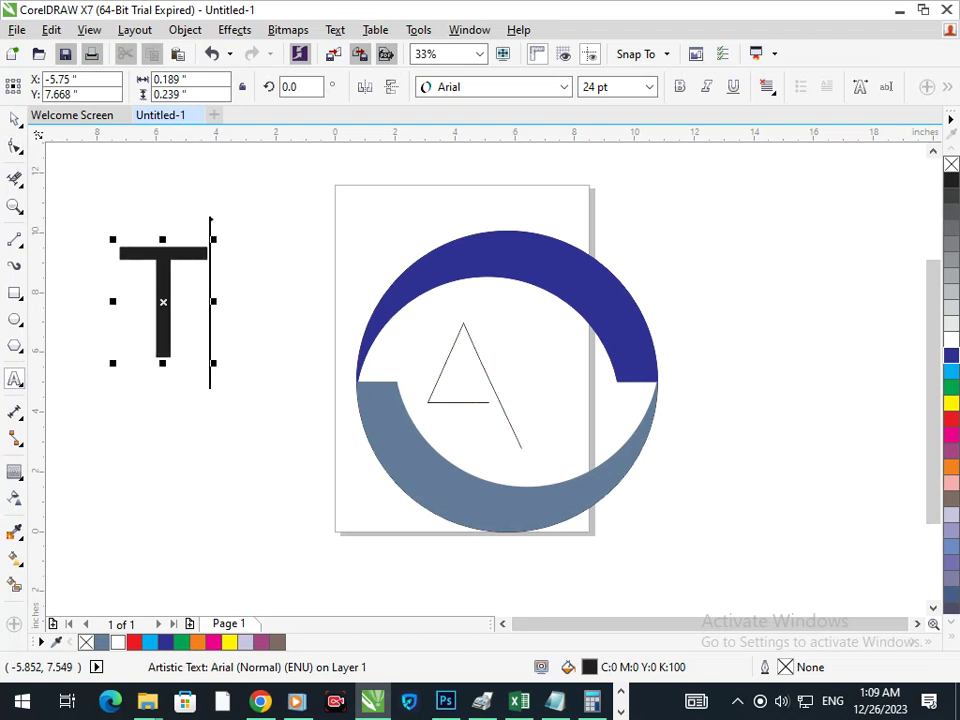
{"action": "key", "text": "ctrl+space"}
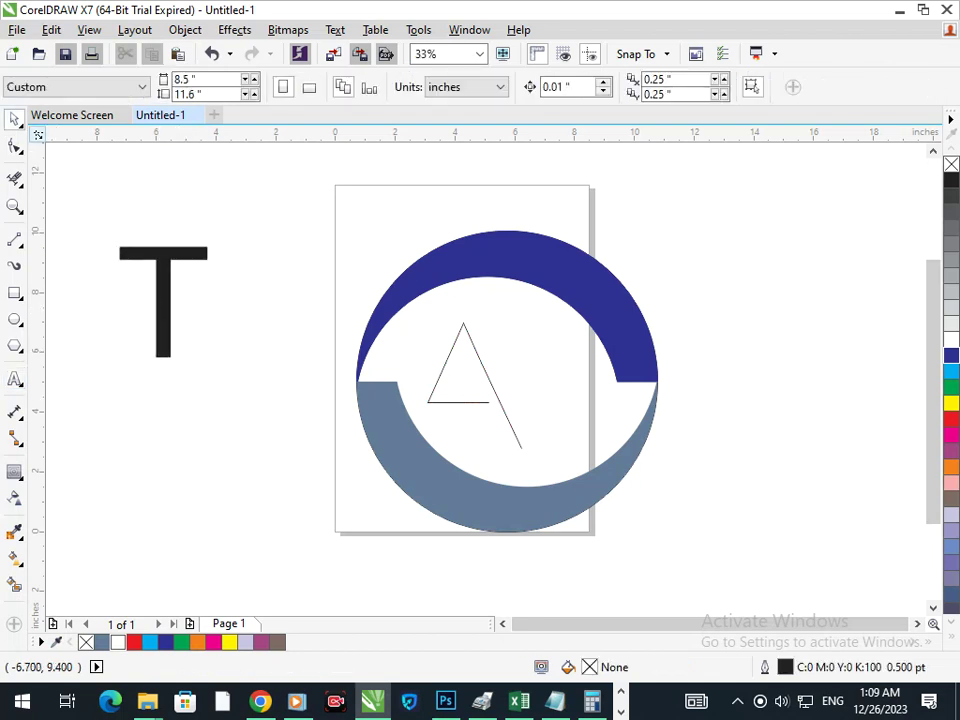
{"action": "left_click_drag", "start_coordinate": [160, 256], "coordinate": [550, 325]}
{"action": "left_click_drag", "start_coordinate": [456, 422], "coordinate": [498, 374]}
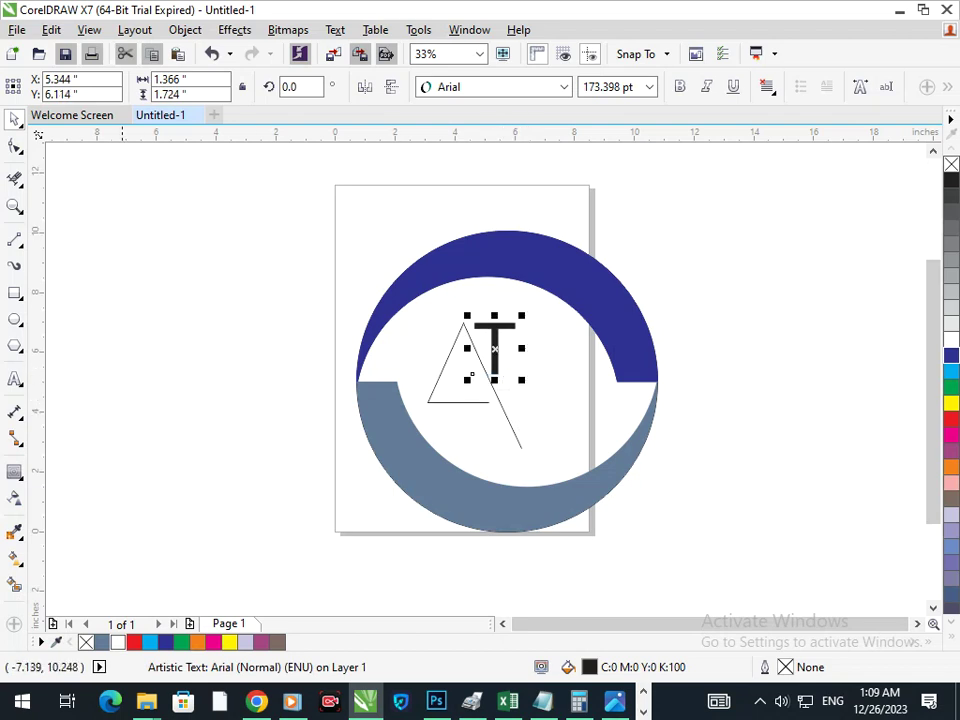
- Convert the T to curves and lengthen its stem downward to just below the triangle's base
{"action": "left_click", "coordinate": [15, 146]}
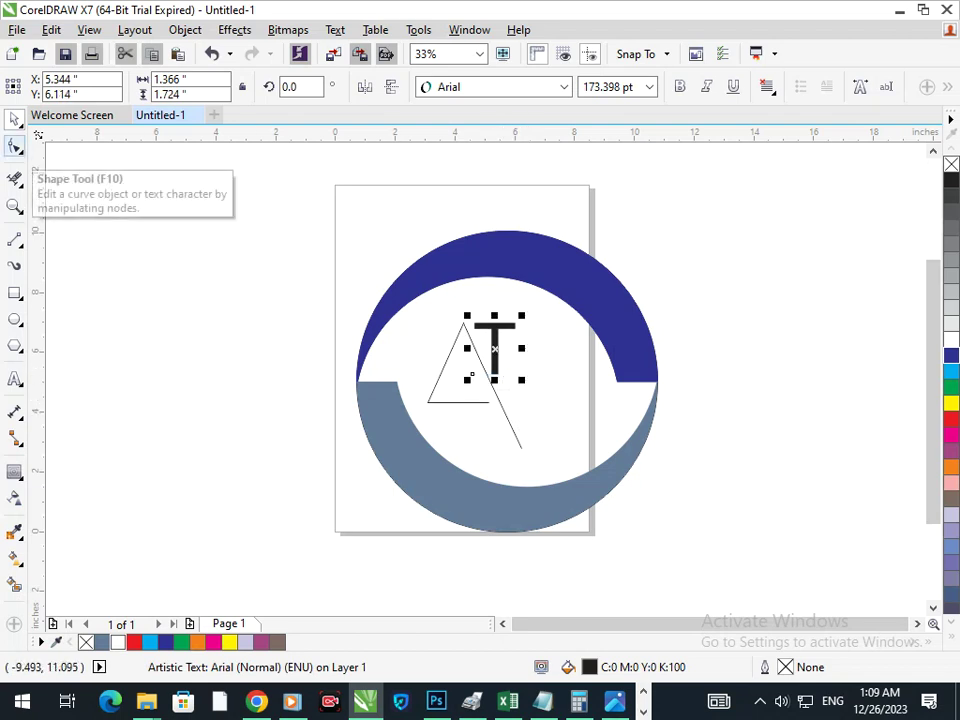
{"action": "key", "text": "ctrl+q"}
{"action": "left_click", "coordinate": [15, 146]}
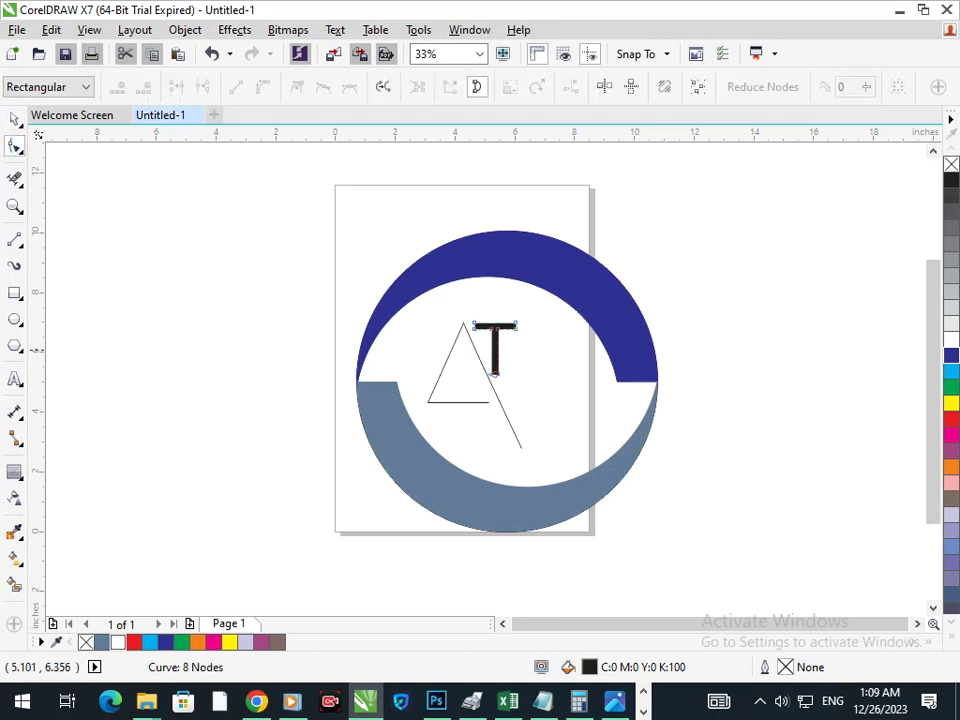
{"action": "left_click_drag", "start_coordinate": [519, 385], "coordinate": [502, 417]}
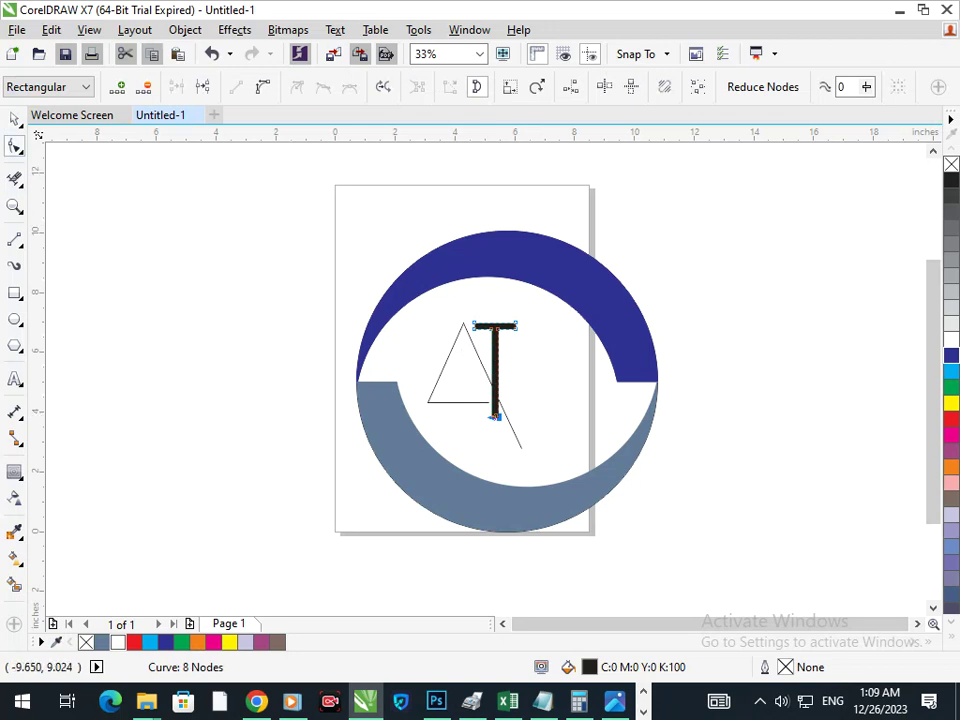
- Shorten the triangle's right side by moving its open end node up along the side, short of the T's stem
{"action": "left_click", "coordinate": [519, 446]}
{"action": "left_click_drag", "start_coordinate": [521, 447], "coordinate": [489, 379]}
{"action": "left_click", "coordinate": [14, 119]}
{"action": "left_click", "coordinate": [135, 333]}
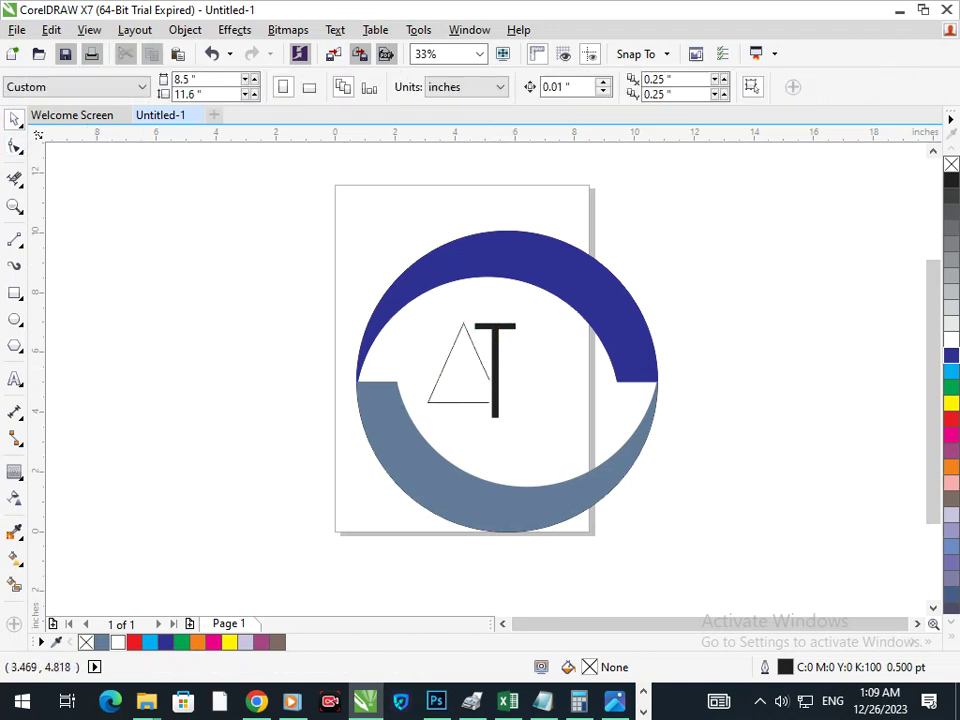
- Nudge the open end node of the triangle's right side slightly left to line up with the end of the base
{"action": "scroll", "coordinate": [486, 377], "scroll_direction": "up", "scroll_amount": 4}
{"action": "key", "text": "space"}
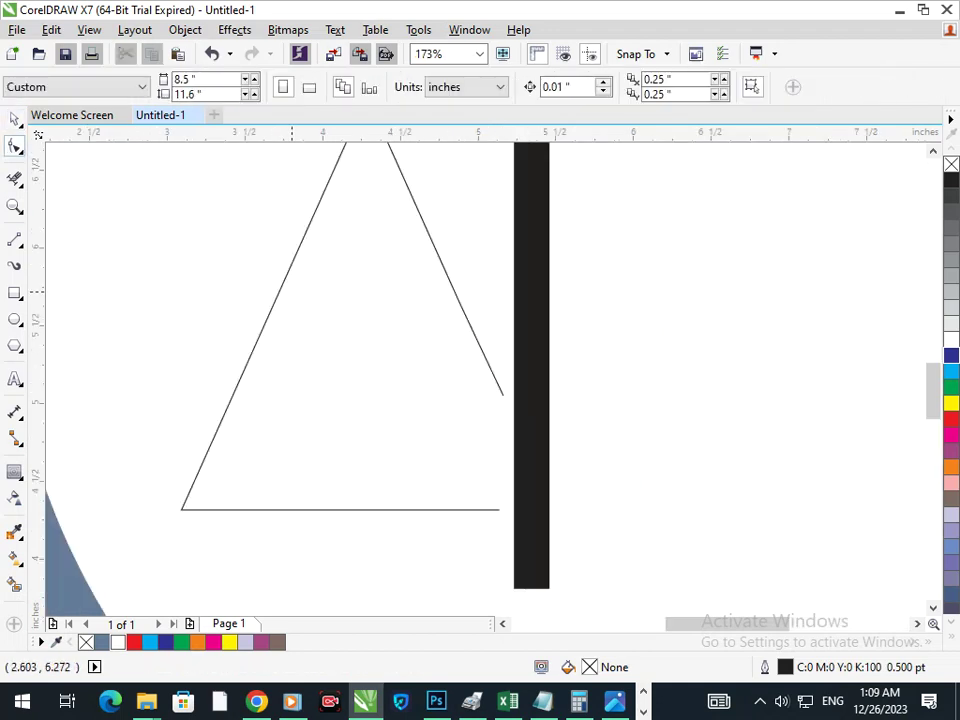
{"action": "left_click", "coordinate": [502, 392]}
{"action": "left_click", "coordinate": [501, 393]}
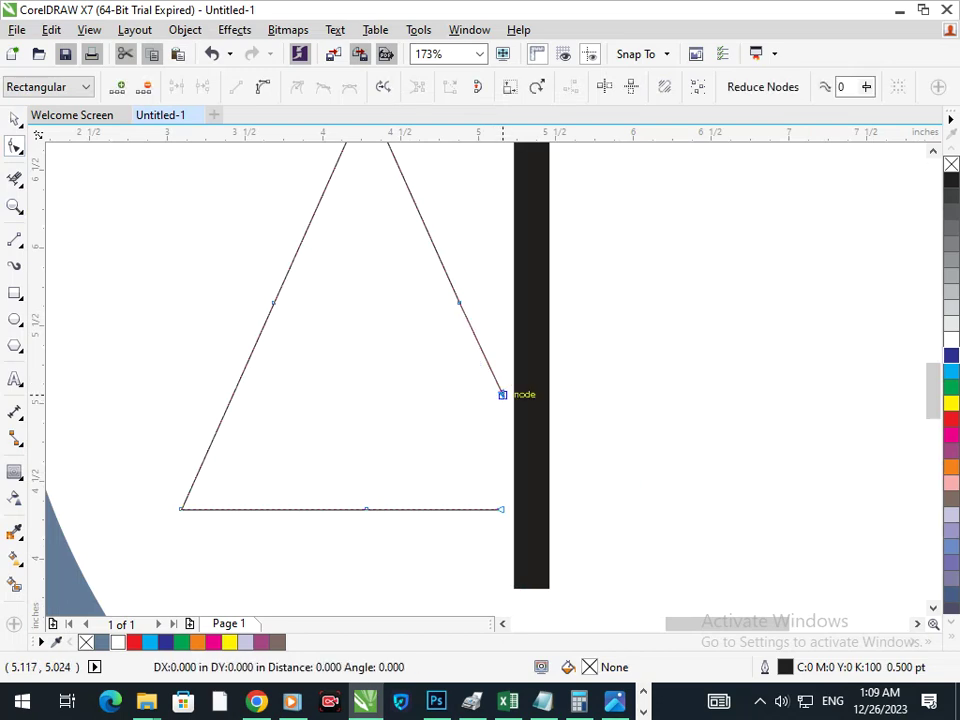
{"action": "left_click_drag", "start_coordinate": [501, 393], "coordinate": [497, 393]}
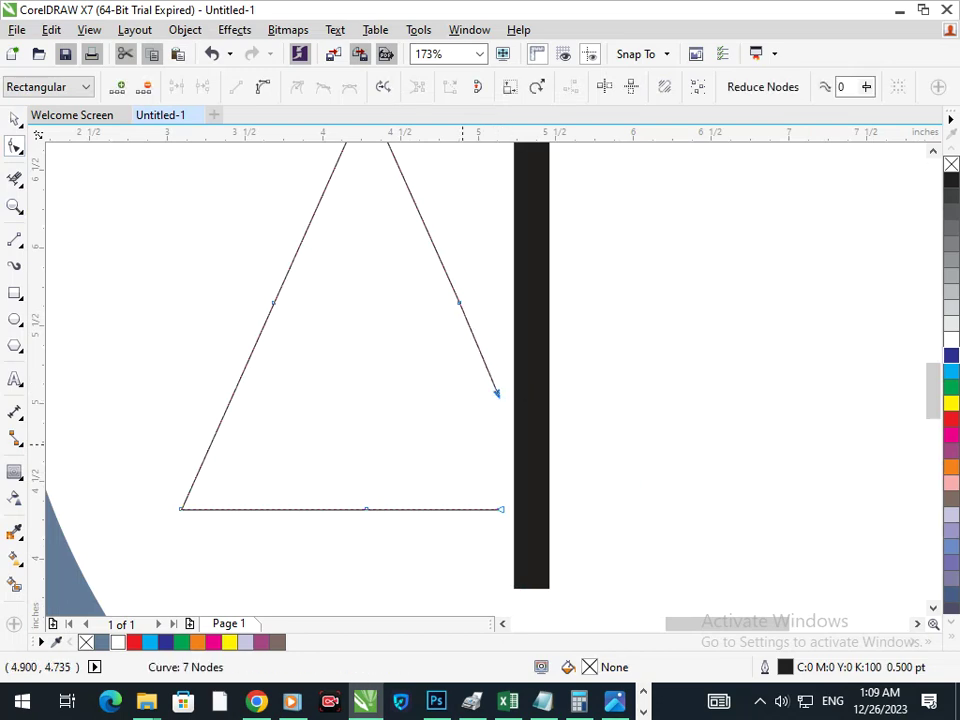
- Draw a nearly horizontal line about 2.2 in wide from the foot of the T to below the triangle's left corner
{"action": "scroll", "coordinate": [468, 376], "scroll_direction": "down", "scroll_amount": 3}
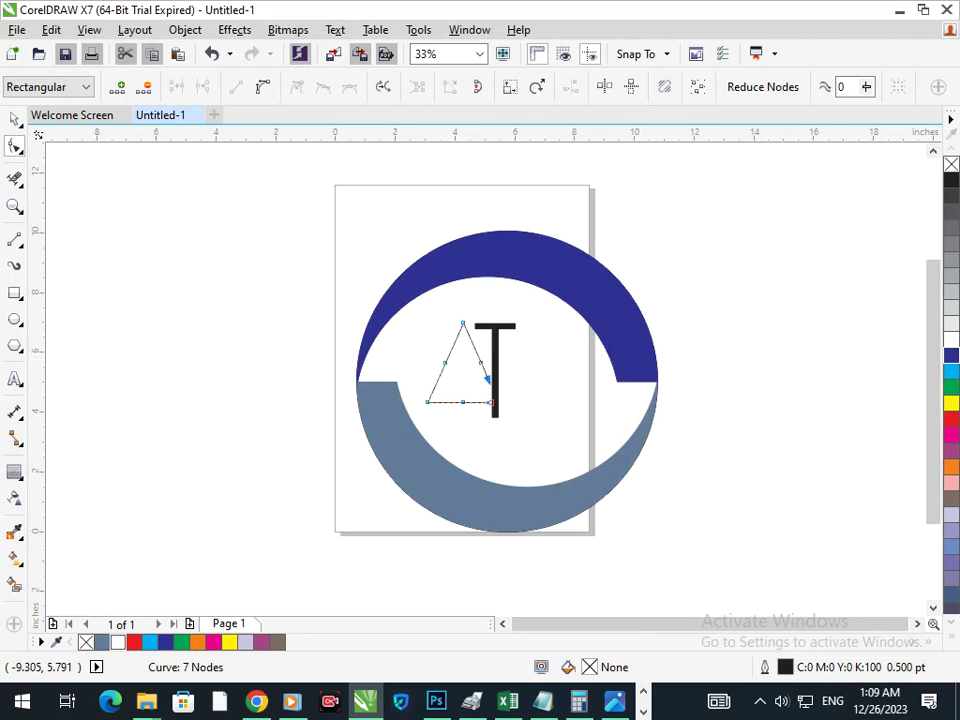
{"action": "left_click", "coordinate": [14, 240]}
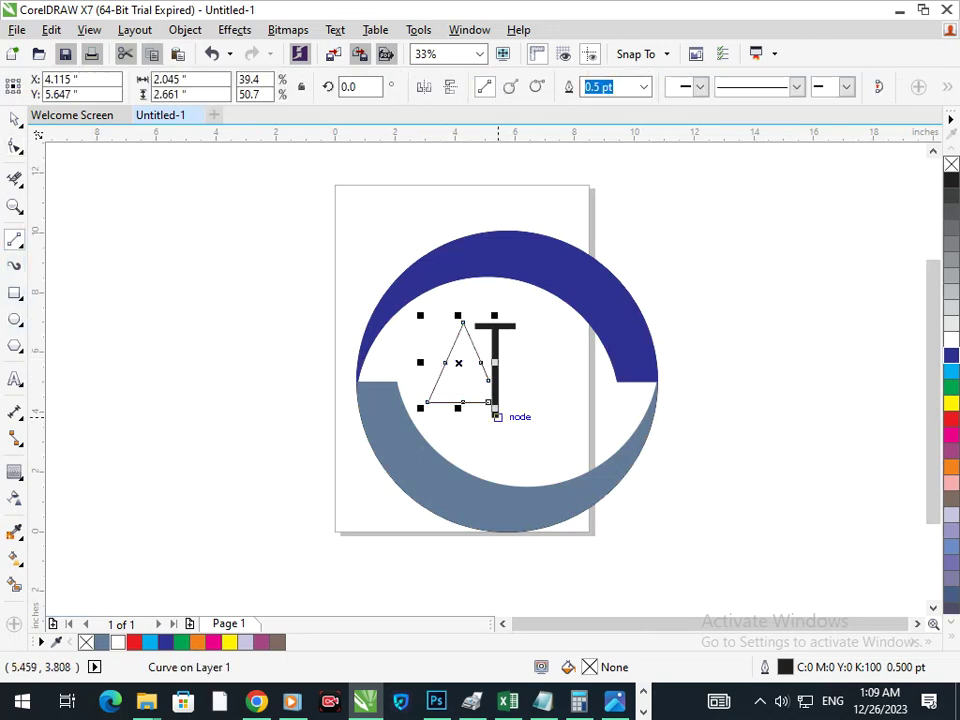
{"action": "scroll", "coordinate": [475, 438], "scroll_direction": "up", "scroll_amount": 3}
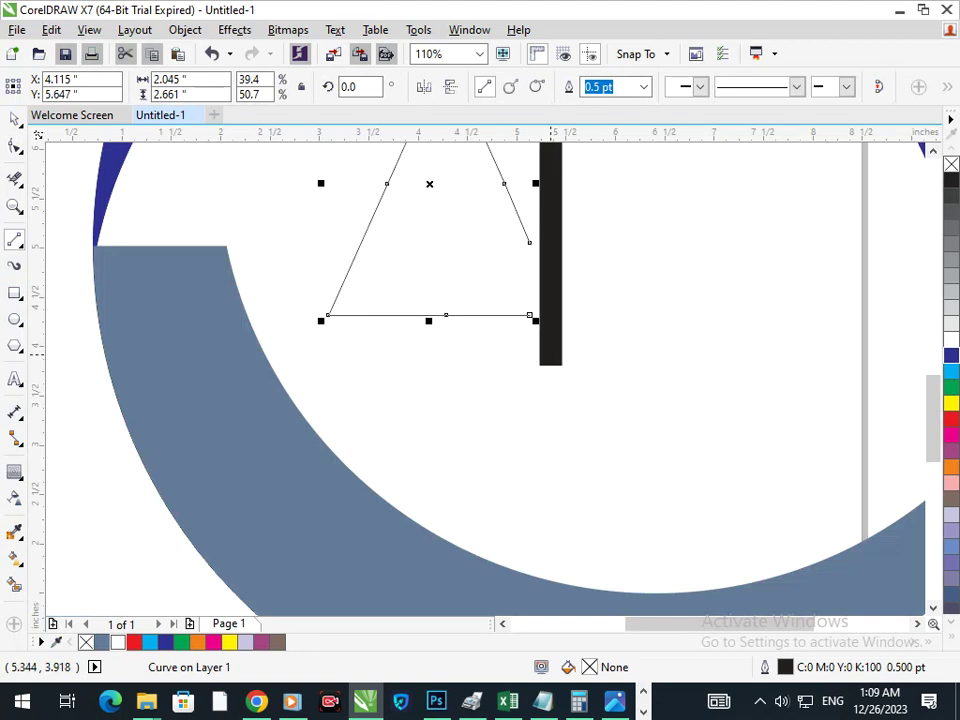
{"action": "left_click", "coordinate": [551, 353]}
{"action": "left_click", "coordinate": [326, 350]}
- Convert the line below the triangle to a curve and bend it downward into a shallow arc
{"action": "key", "text": "F10"}
{"action": "left_click", "coordinate": [428, 351]}
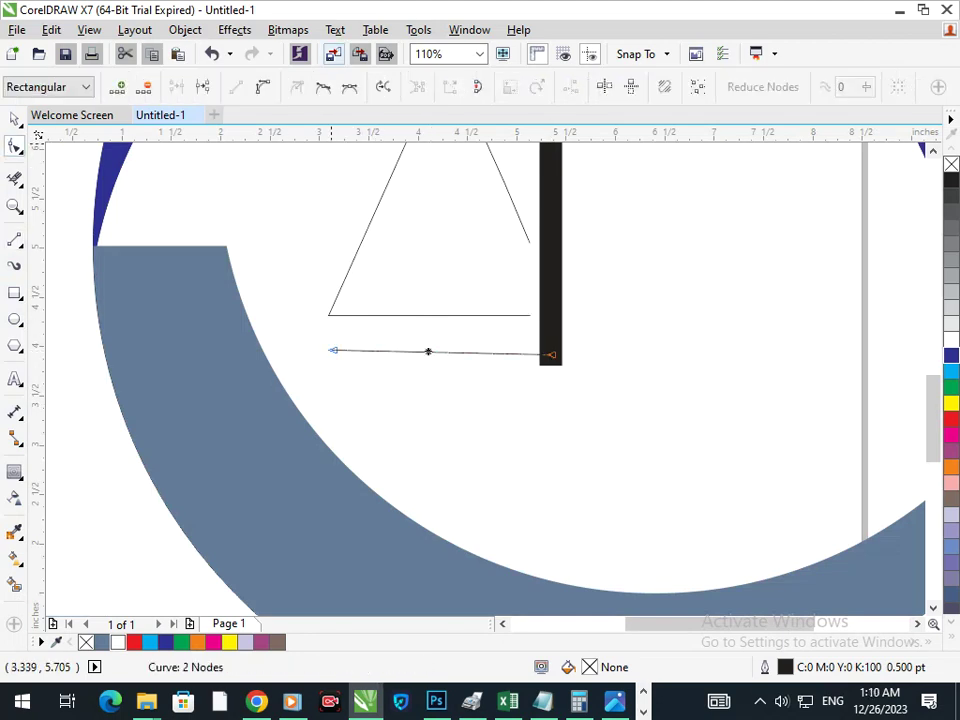
{"action": "left_click", "coordinate": [263, 87]}
{"action": "left_click", "coordinate": [432, 351]}
{"action": "left_click_drag", "start_coordinate": [432, 351], "coordinate": [436, 380]}
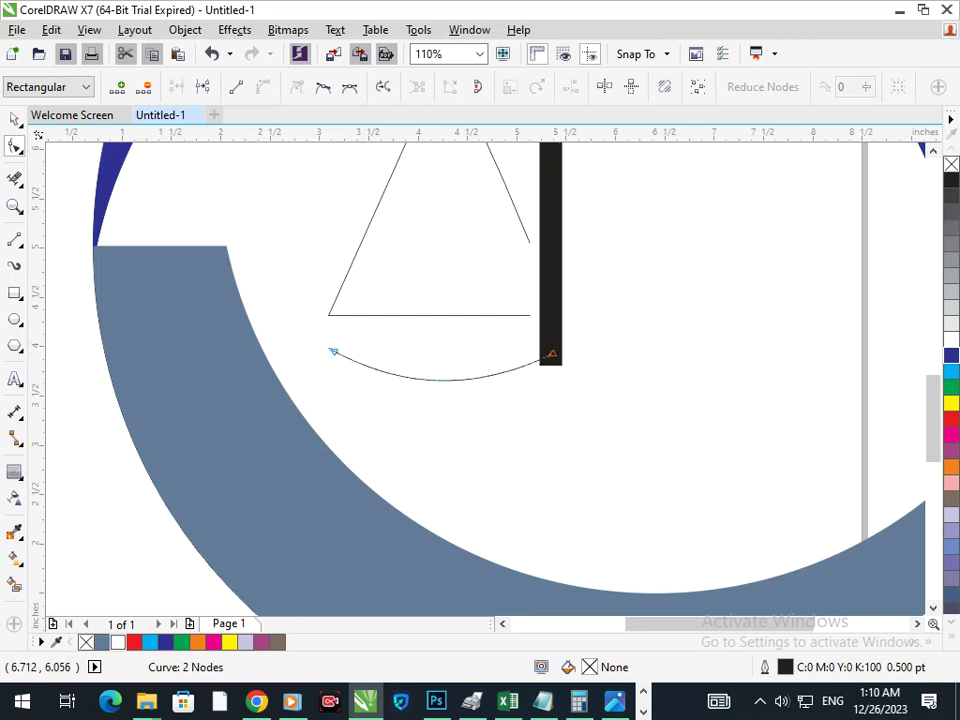
{"action": "left_click", "coordinate": [14, 119]}
{"action": "left_click_drag", "start_coordinate": [288, 475], "coordinate": [294, 472]}
{"action": "left_click", "coordinate": [439, 409]}
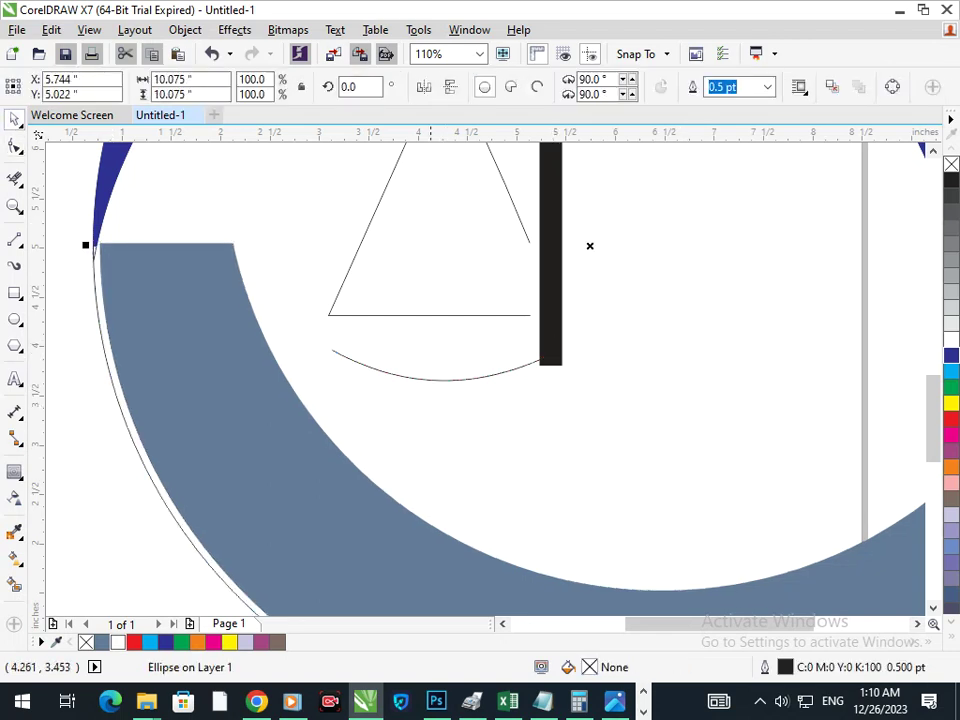
{"action": "key", "text": "ctrl+z"}
- Mirror a copy of the arc horizontally to the other side of the T's stem
{"action": "left_click", "coordinate": [416, 383]}
{"action": "left_click", "coordinate": [431, 378]}
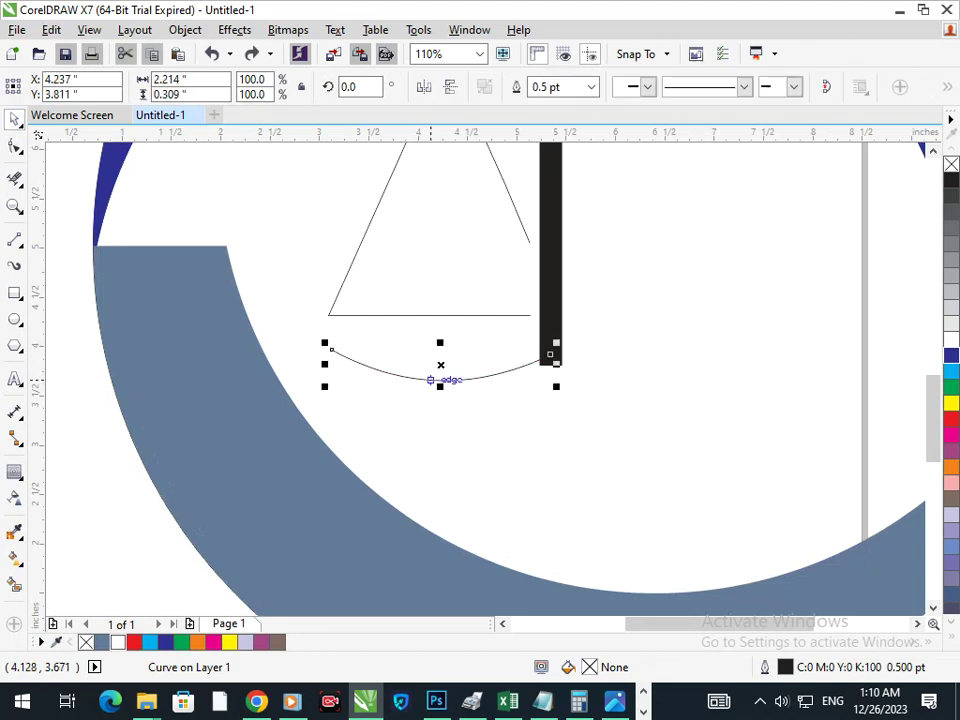
{"action": "left_click_drag", "start_coordinate": [325, 364], "coordinate": [607, 415]}
{"action": "right_click", "coordinate": [607, 415]}
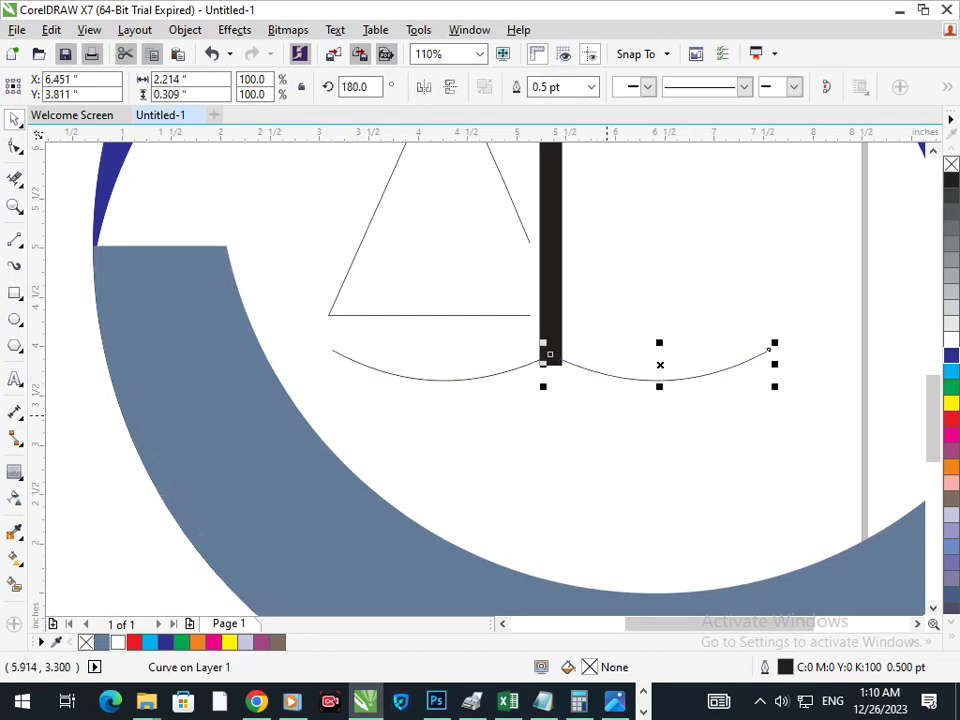
{"action": "key", "text": "F3"}
{"action": "left_click", "coordinate": [659, 536]}
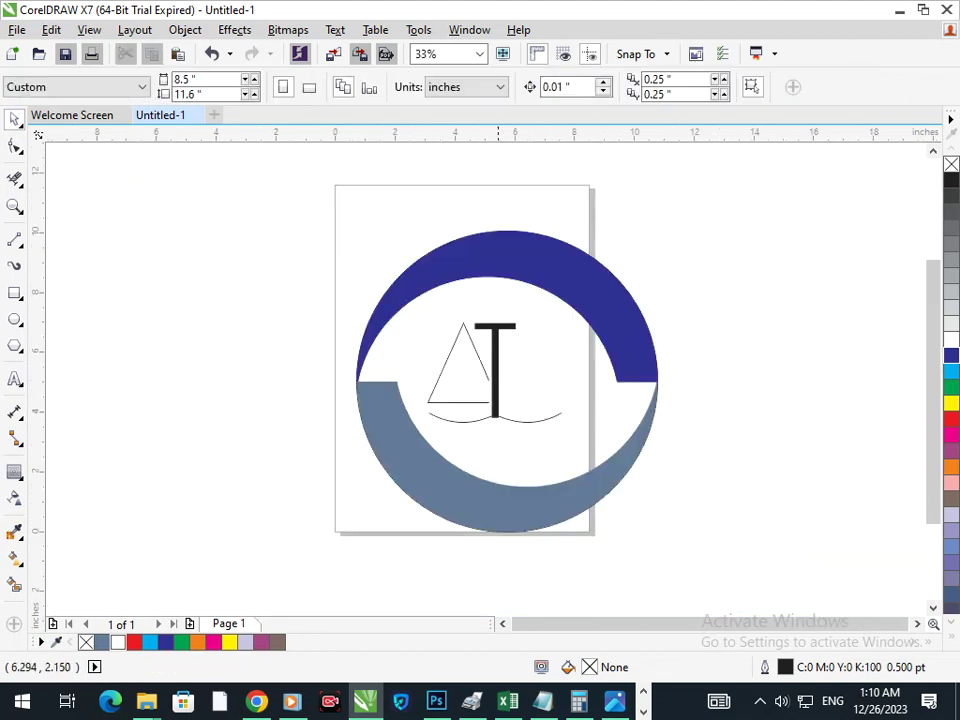
- Set the outline width of both arcs under the T to 16 pt
{"action": "left_click", "coordinate": [481, 419]}
{"action": "left_click", "coordinate": [495, 413], "text": "shift"}
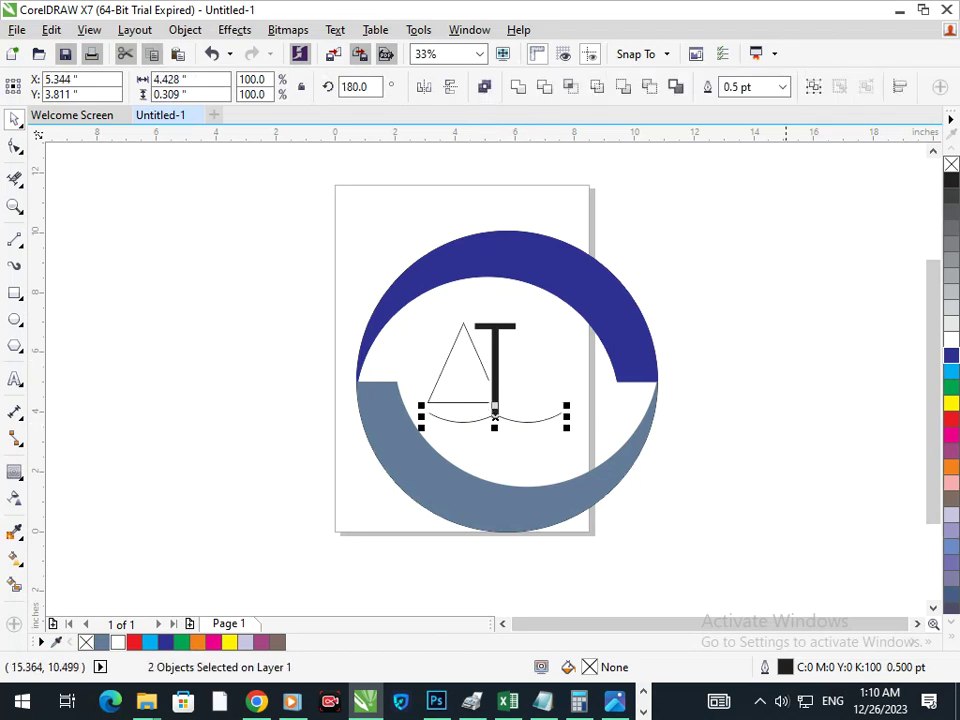
{"action": "left_click", "coordinate": [782, 87]}
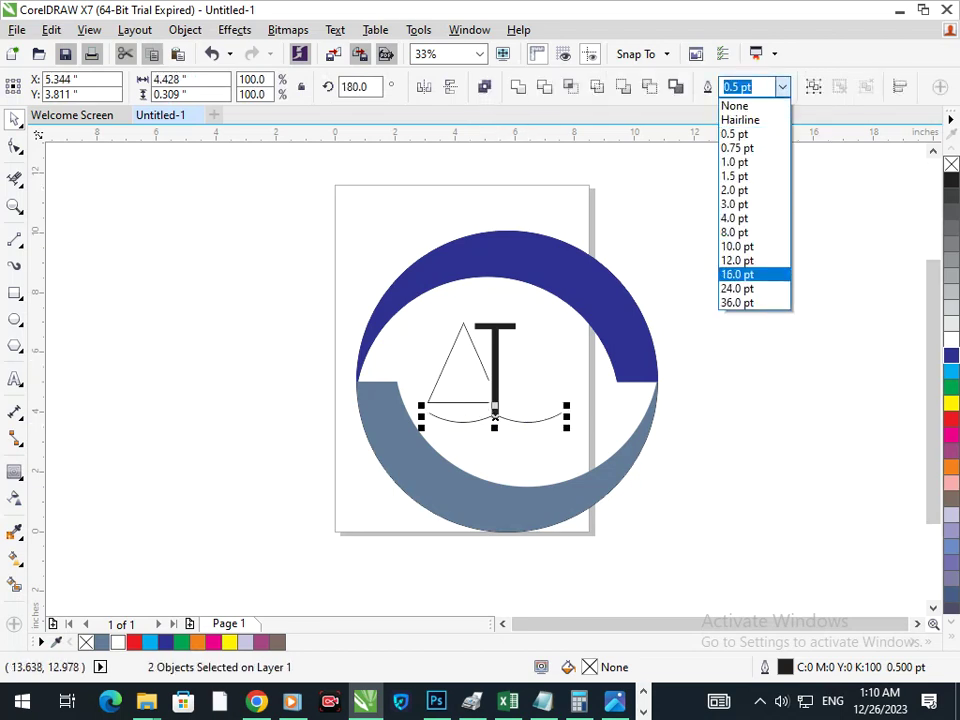
{"action": "left_click", "coordinate": [737, 274]}
{"action": "key", "text": "Escape"}
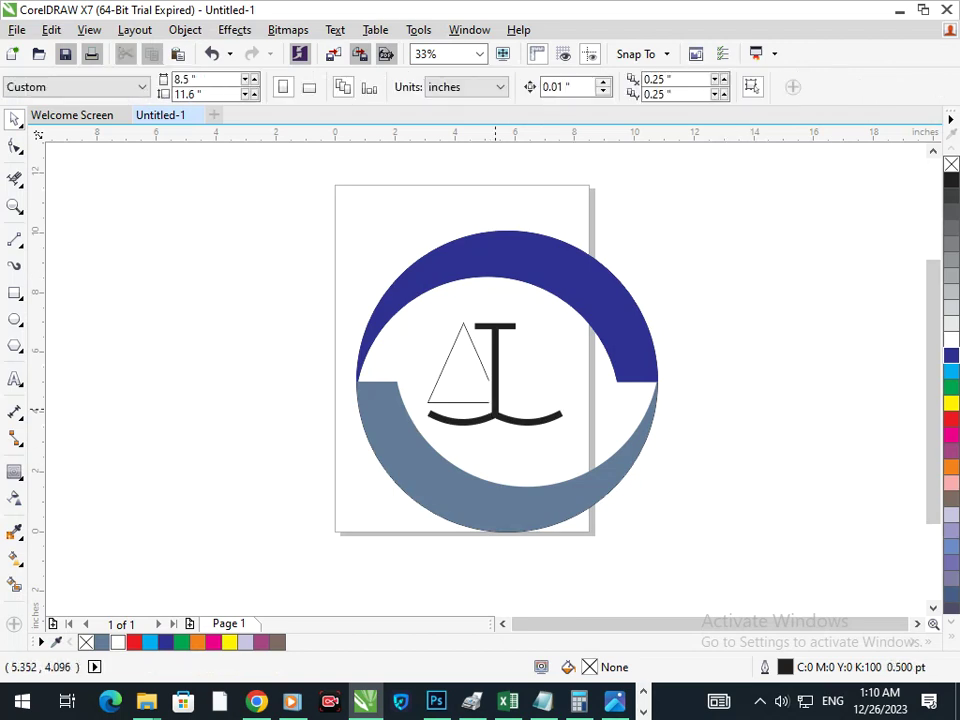
- Shift the open triangle slightly left, away from the T's stem
{"action": "left_click", "coordinate": [478, 400]}
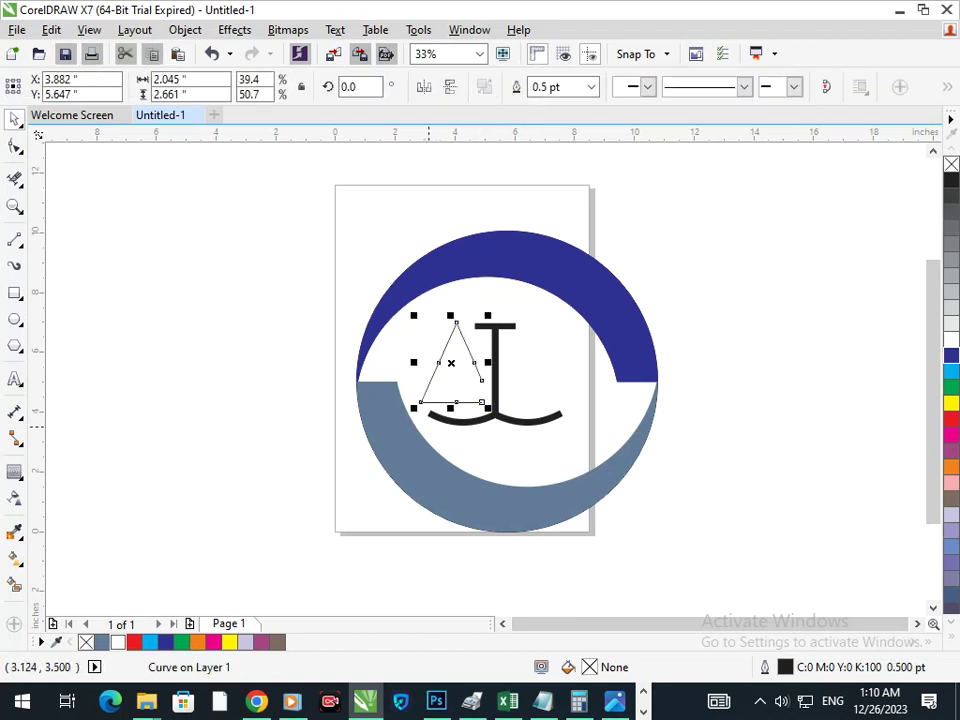
{"action": "key", "text": "Escape"}
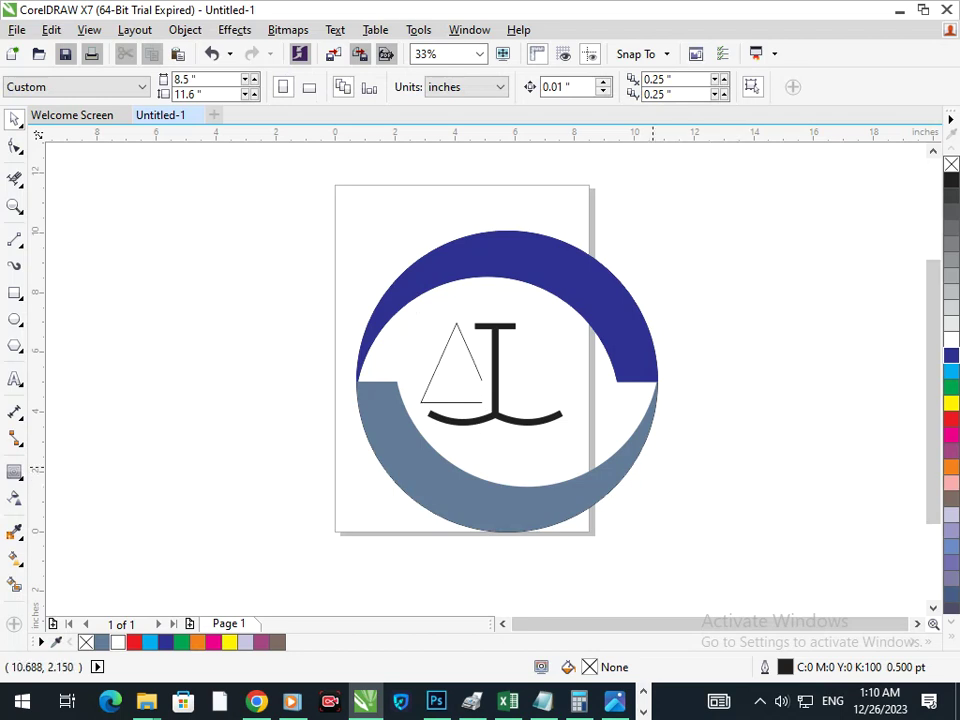
- Add the letter B in Arial, shrink it to about 232 pt and place it right of the T, above the right arc
{"action": "left_click", "coordinate": [15, 379]}
{"action": "left_click", "coordinate": [154, 374]}
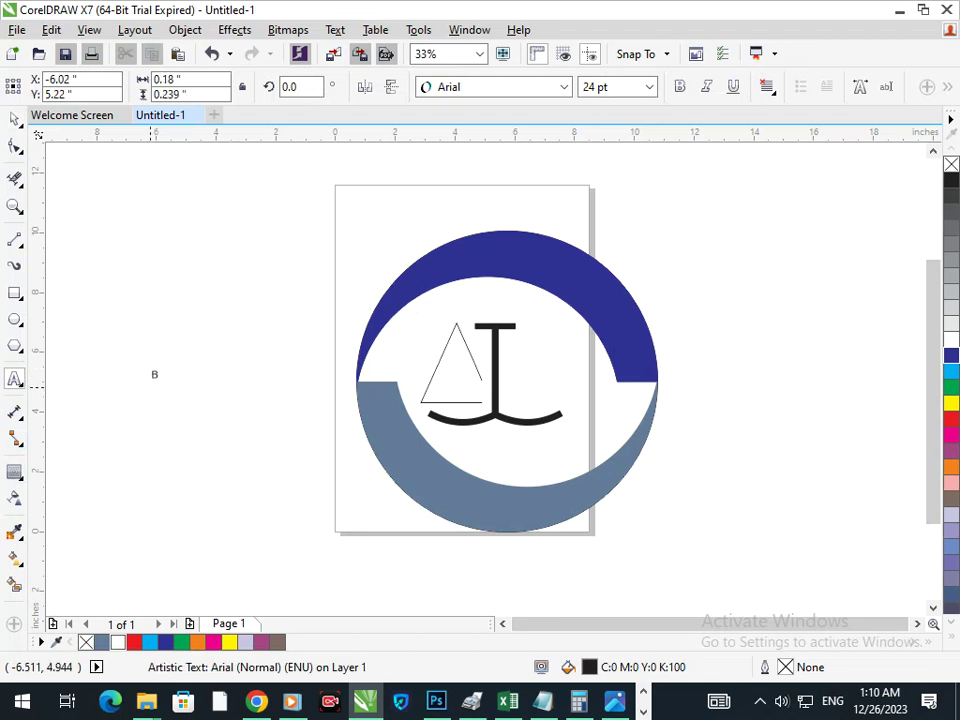
{"action": "type", "text": "B"}
{"action": "left_click_drag", "start_coordinate": [165, 385], "coordinate": [198, 425]}
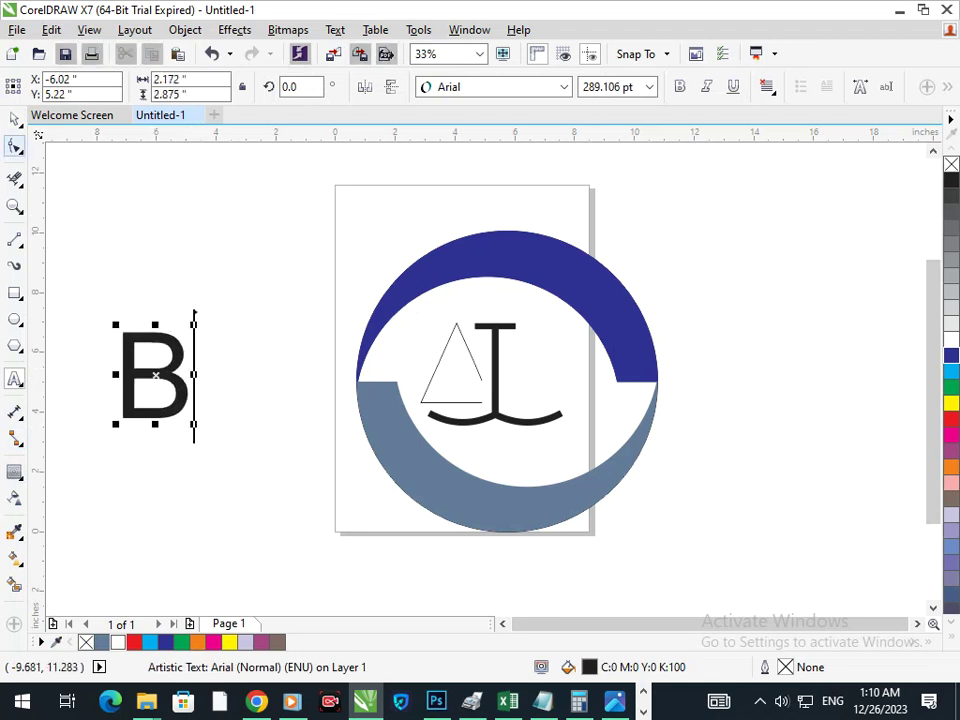
{"action": "key", "text": "space"}
{"action": "left_click_drag", "start_coordinate": [162, 376], "coordinate": [553, 365]}
{"action": "left_click_drag", "start_coordinate": [514, 414], "coordinate": [525, 388]}
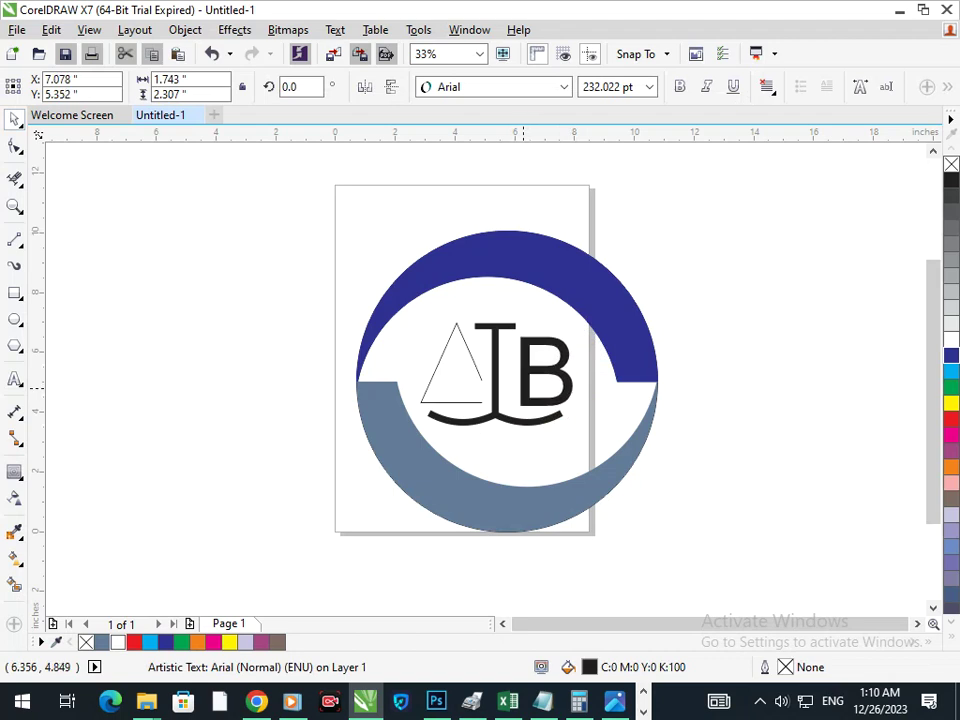
{"action": "left_click", "coordinate": [772, 458]}
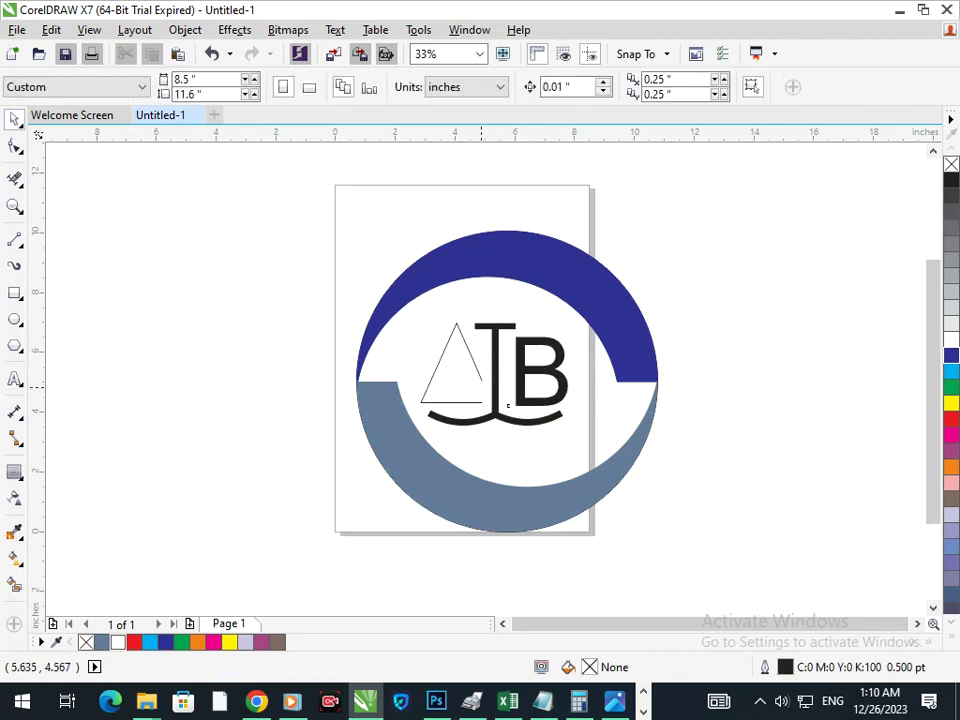
- Shrink the open triangle proportionally about its centre to about 1.77 in wide
{"action": "left_click", "coordinate": [440, 402]}
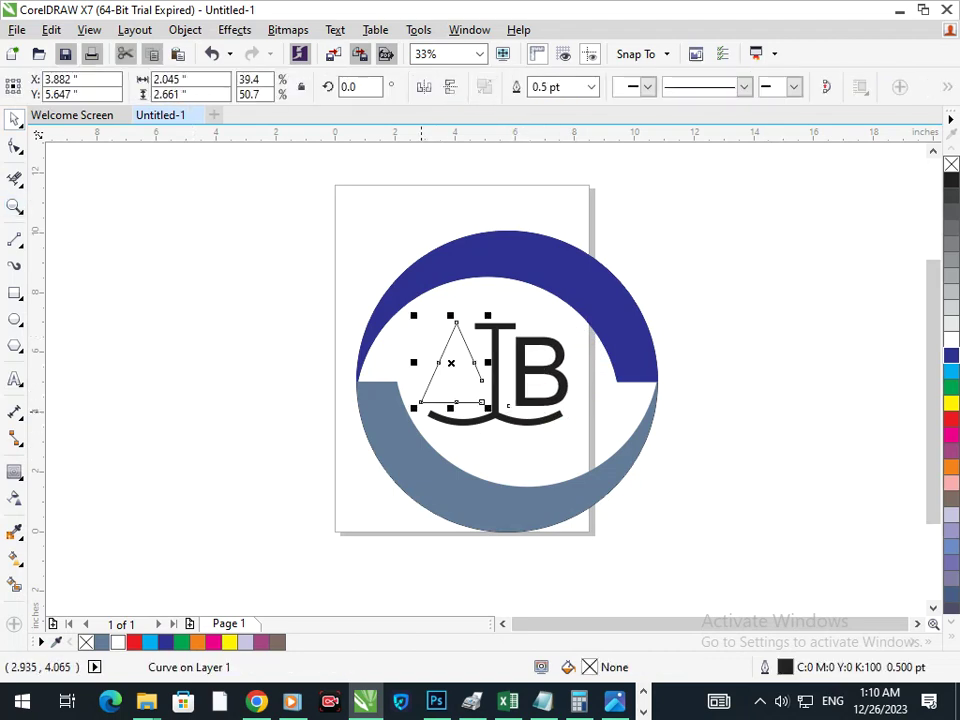
{"action": "left_click_drag", "start_coordinate": [420, 402], "coordinate": [419, 432]}
{"action": "left_click", "coordinate": [267, 425]}
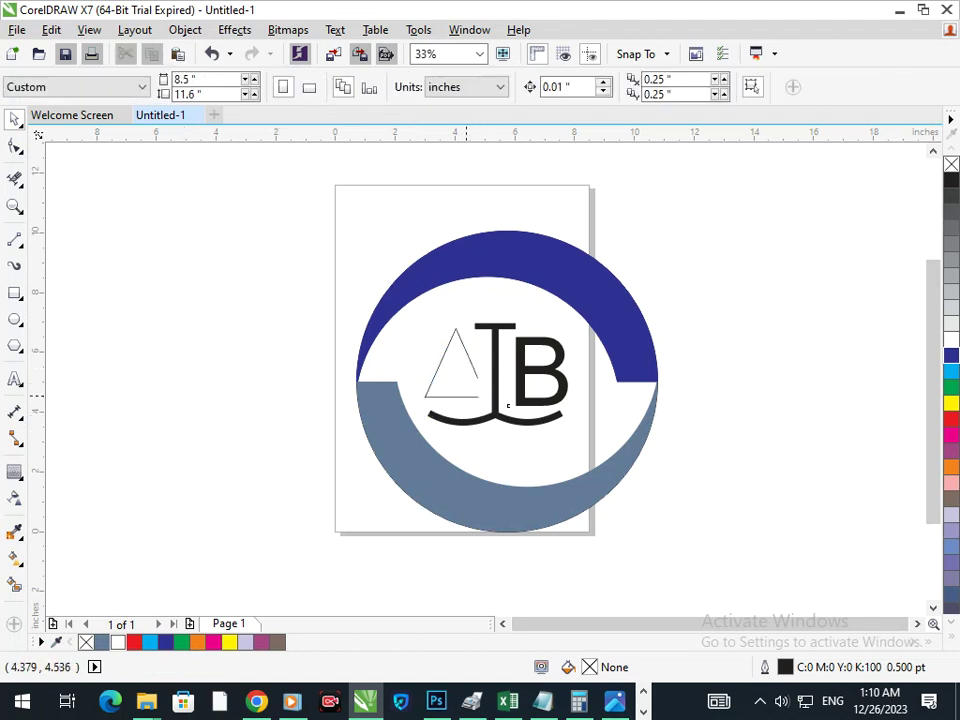
- Set the open triangle's outline width to 24 pt
{"action": "left_click", "coordinate": [466, 396]}
{"action": "left_click", "coordinate": [591, 87]}
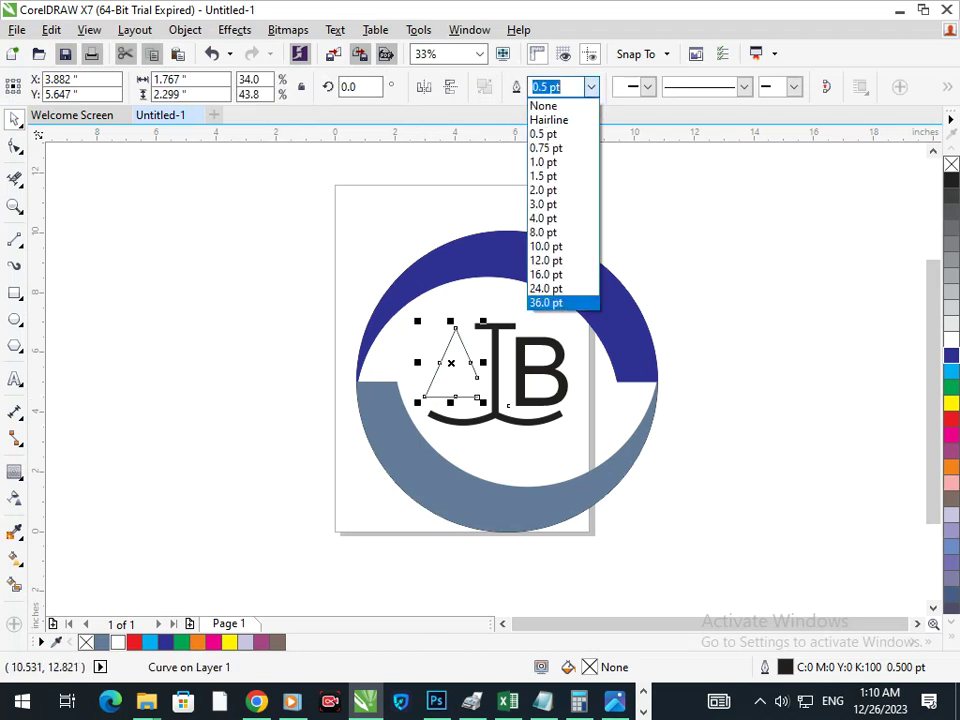
{"action": "left_click", "coordinate": [546, 288]}
{"action": "left_click", "coordinate": [754, 321]}
- Shrink the thick triangle to about 1.5 in wide and place it just above the left arc beside the T
{"action": "left_click", "coordinate": [425, 402]}
{"action": "left_click_drag", "start_coordinate": [417, 404], "coordinate": [457, 400]}
{"action": "left_click", "coordinate": [293, 445]}
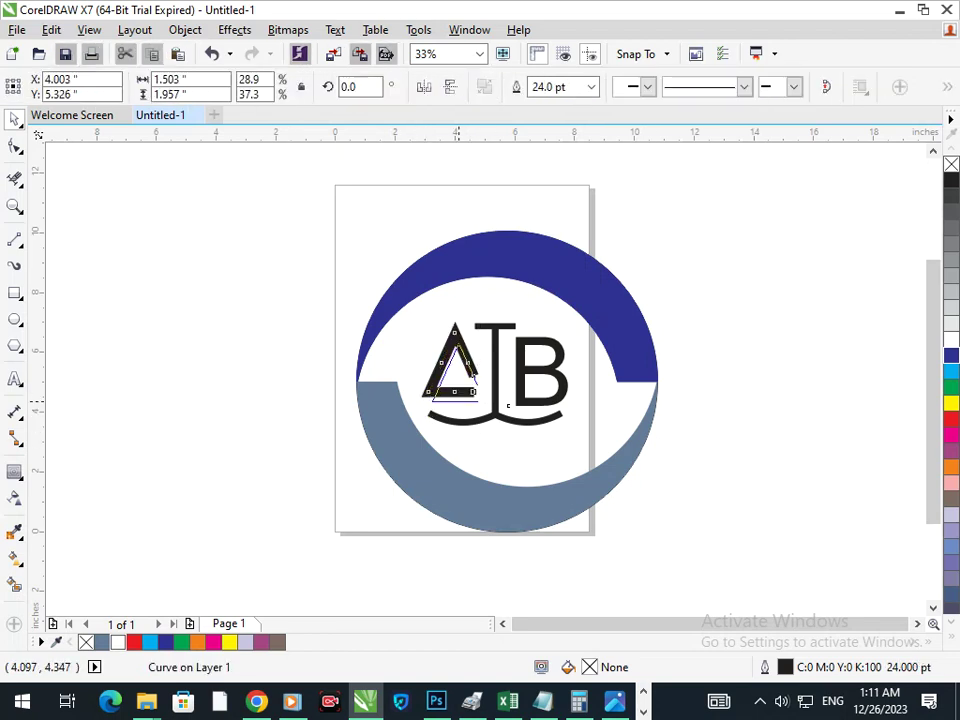
{"action": "left_click", "coordinate": [712, 406]}
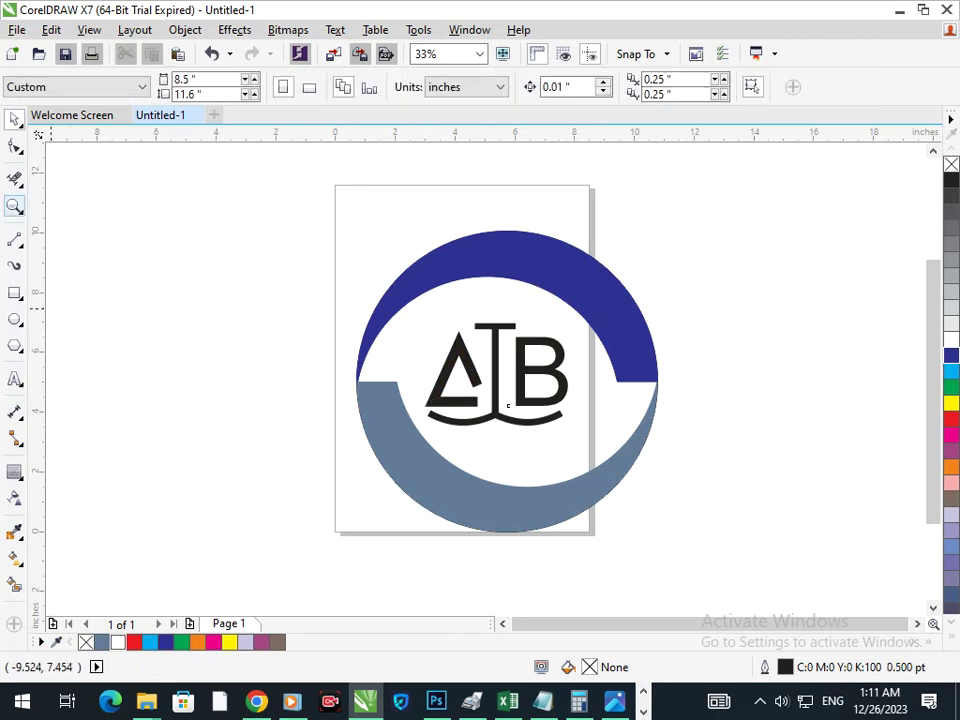
- Widen the T's crossbar on both sides by reshaping its end nodes, to about 2.26 in overall width
{"action": "left_click", "coordinate": [14, 146]}
{"action": "left_click", "coordinate": [497, 332]}
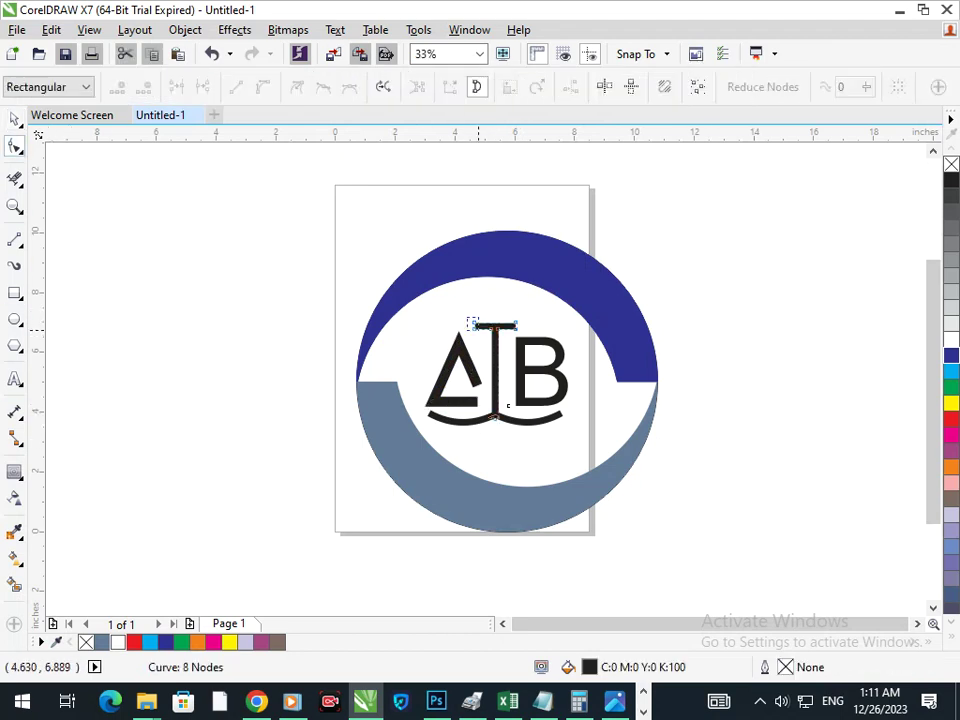
{"action": "left_click_drag", "start_coordinate": [476, 326], "coordinate": [434, 326]}
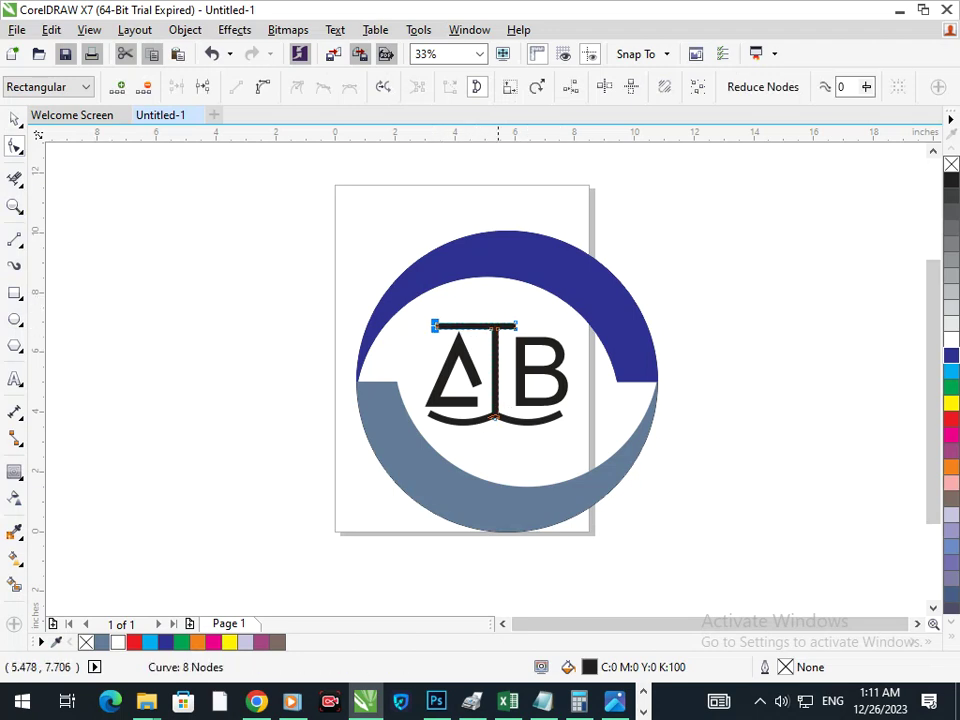
{"action": "left_click", "coordinate": [516, 327]}
{"action": "left_click_drag", "start_coordinate": [516, 326], "coordinate": [563, 326]}
{"action": "left_click_drag", "start_coordinate": [436, 327], "coordinate": [462, 327]}
{"action": "left_click", "coordinate": [563, 326]}
{"action": "left_click_drag", "start_coordinate": [563, 326], "coordinate": [530, 327]}
{"action": "left_click", "coordinate": [14, 119]}
{"action": "left_click", "coordinate": [96, 274]}
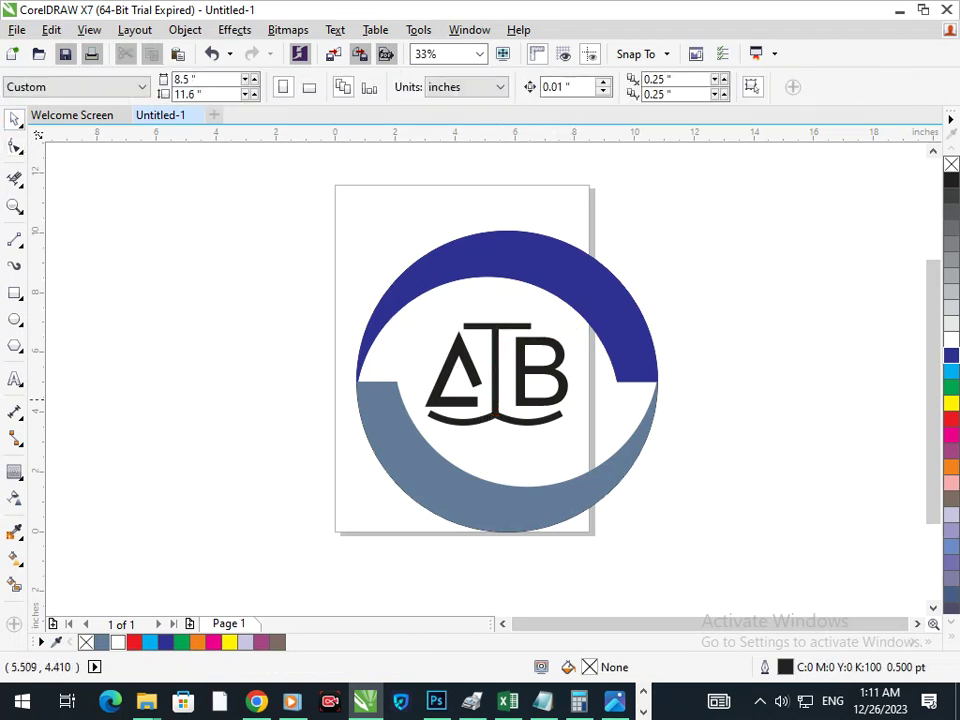
- Try to weld the T and the two arcs beneath it into one shape
{"action": "left_click", "coordinate": [495, 408]}
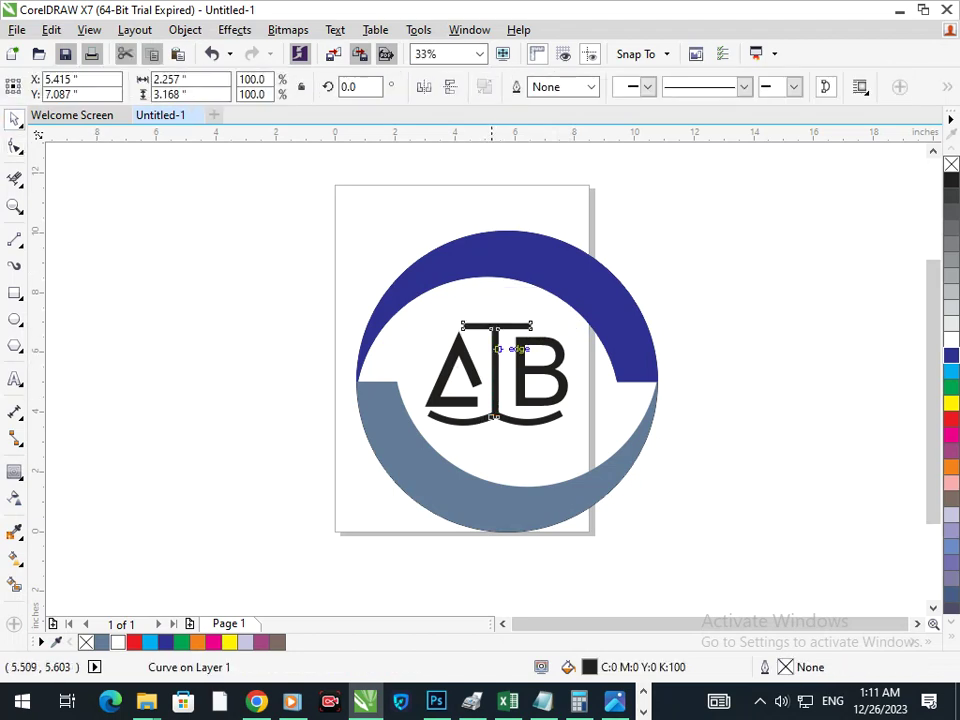
{"action": "left_click", "coordinate": [493, 415], "text": "shift"}
{"action": "left_click", "coordinate": [436, 416], "text": "shift"}
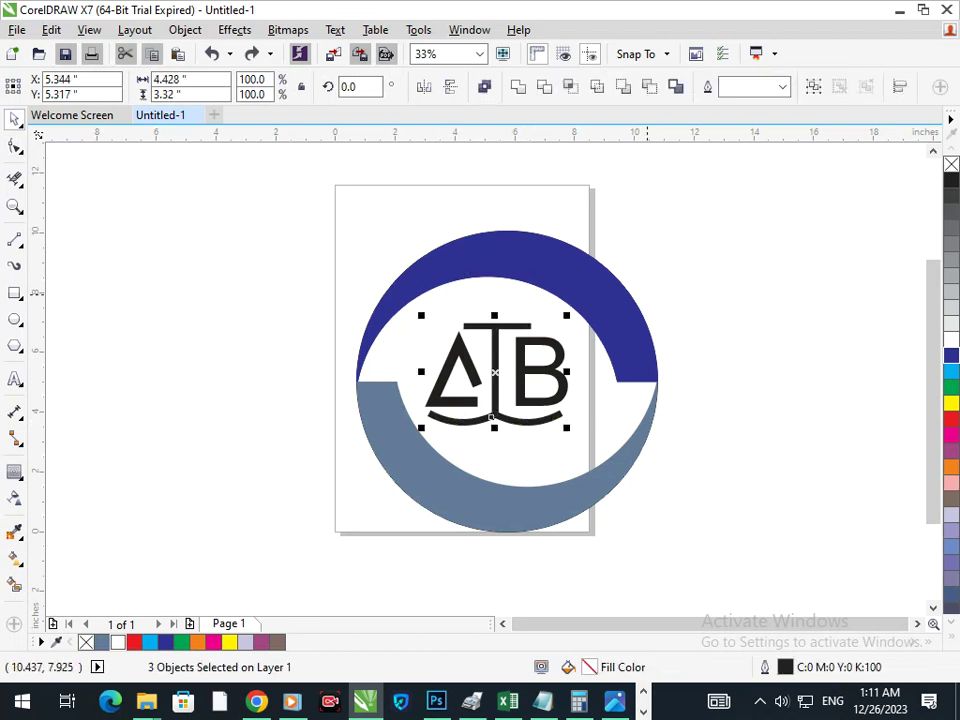
{"action": "left_click", "coordinate": [518, 87]}
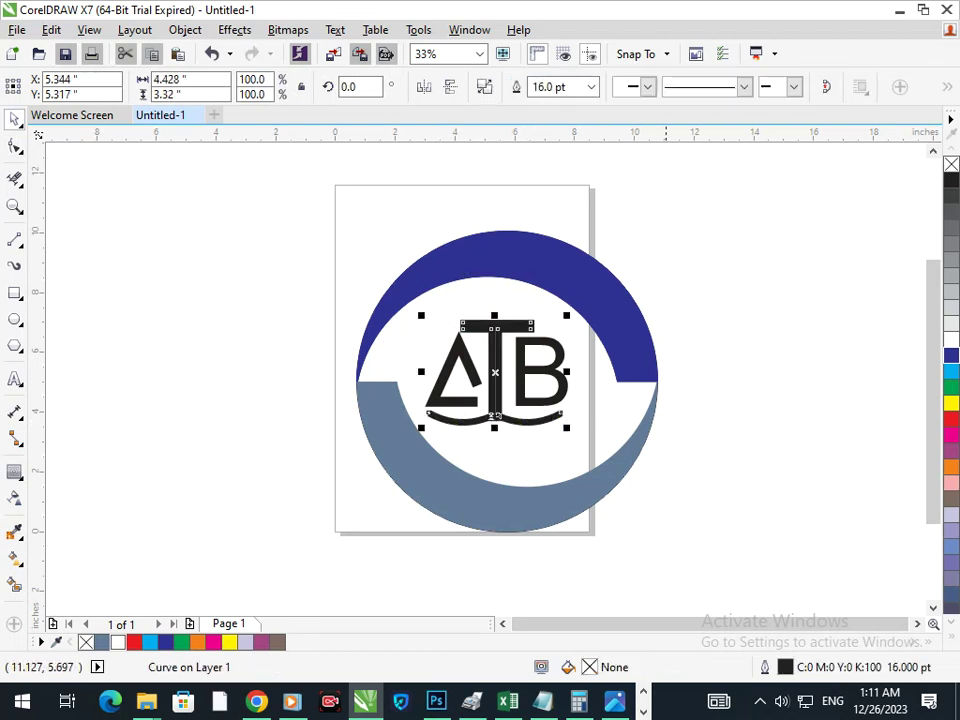
- Fill and outline the welded T-and-arcs shape in dark blue (C100 M100 Y0 K0)
{"action": "left_click", "coordinate": [678, 519]}
{"action": "left_click", "coordinate": [499, 395]}
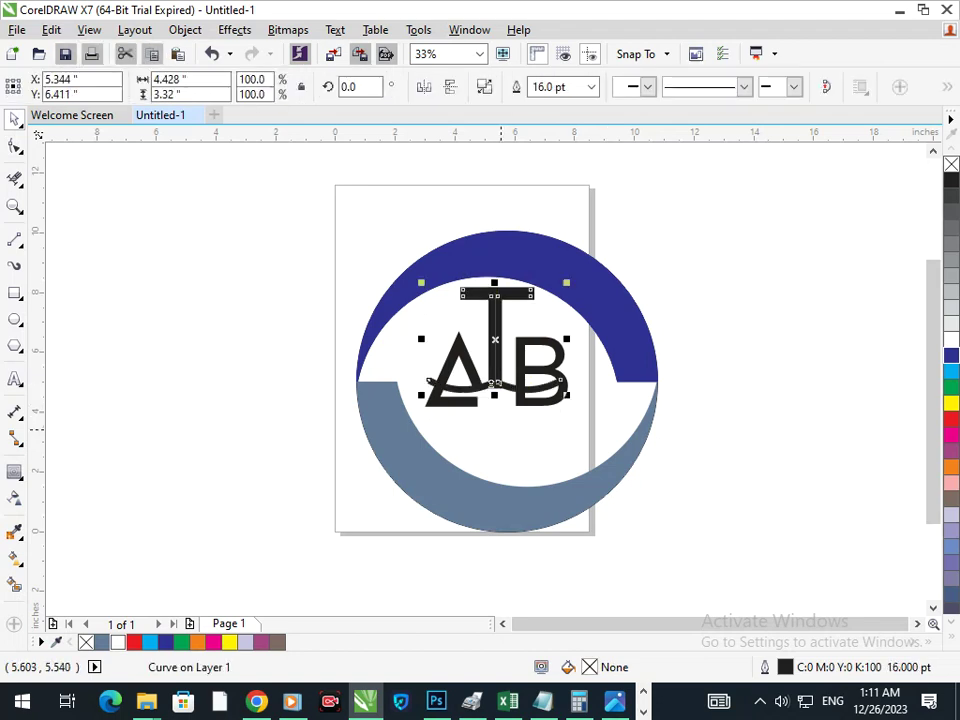
{"action": "left_click", "coordinate": [951, 355]}
{"action": "right_click", "coordinate": [951, 355]}
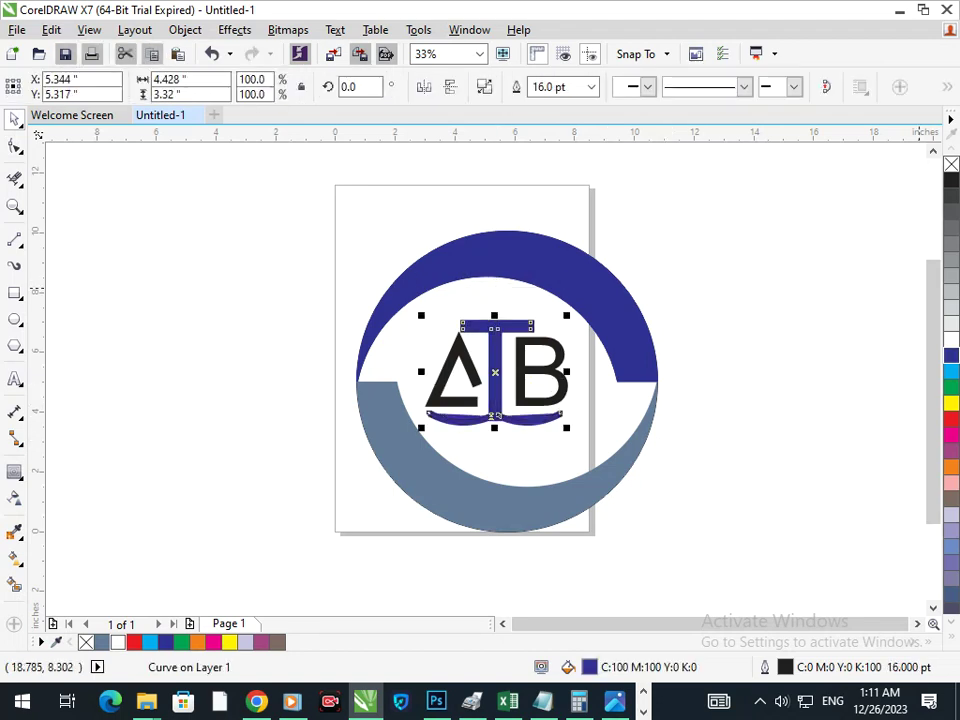
{"action": "left_click", "coordinate": [750, 458]}
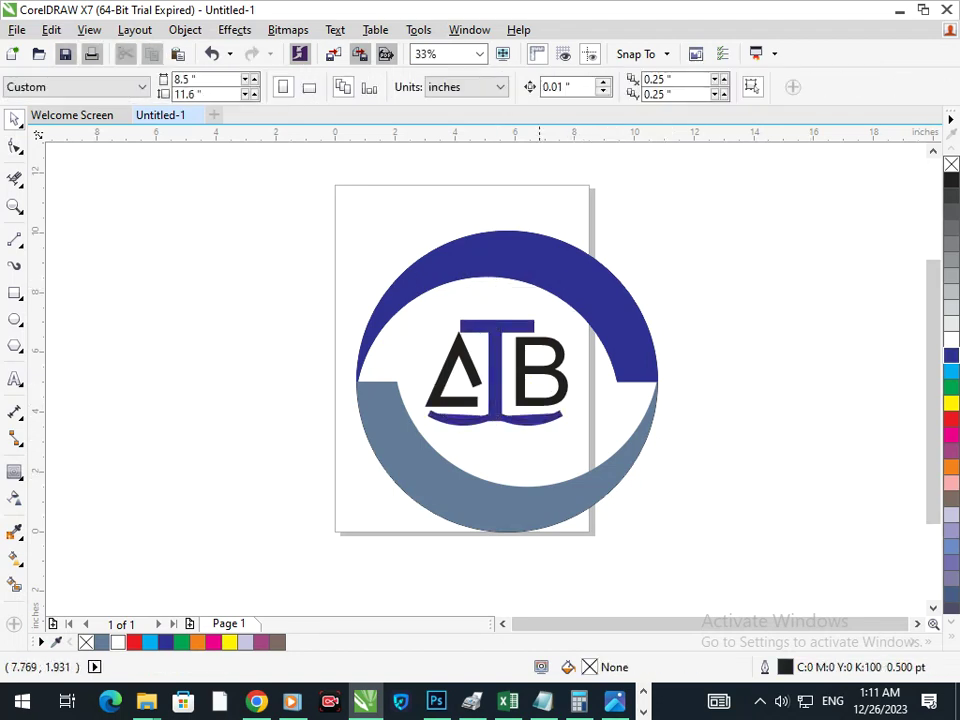
- Undo the blue colouring and the weld of the T and arcs
{"action": "key", "text": "ctrl+z"}
{"action": "key", "text": "ctrl+z"}
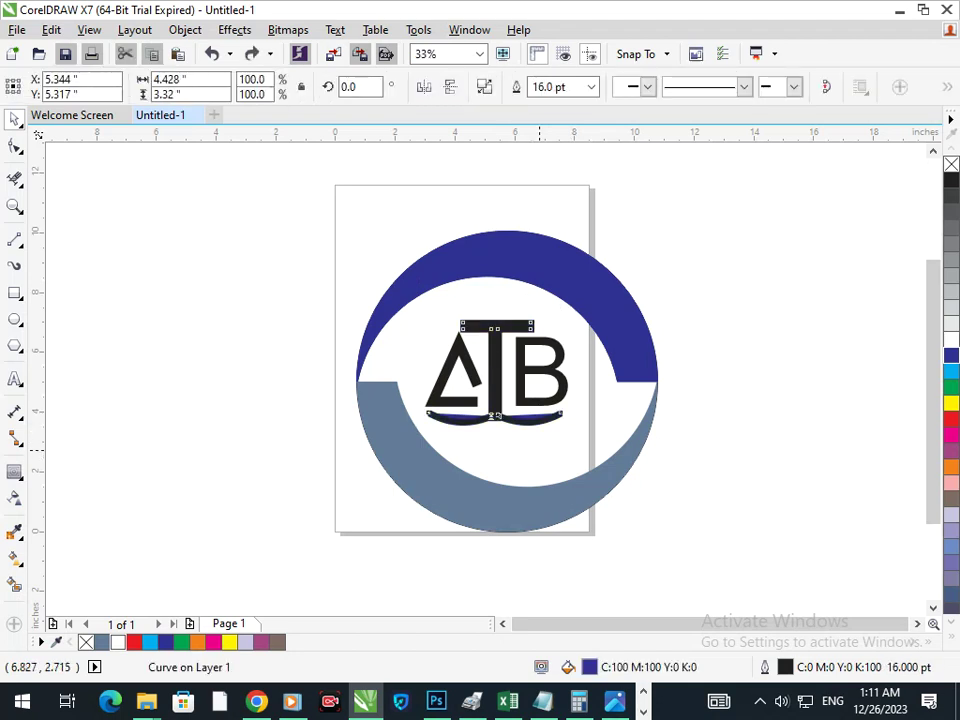
{"action": "left_click", "coordinate": [670, 515]}
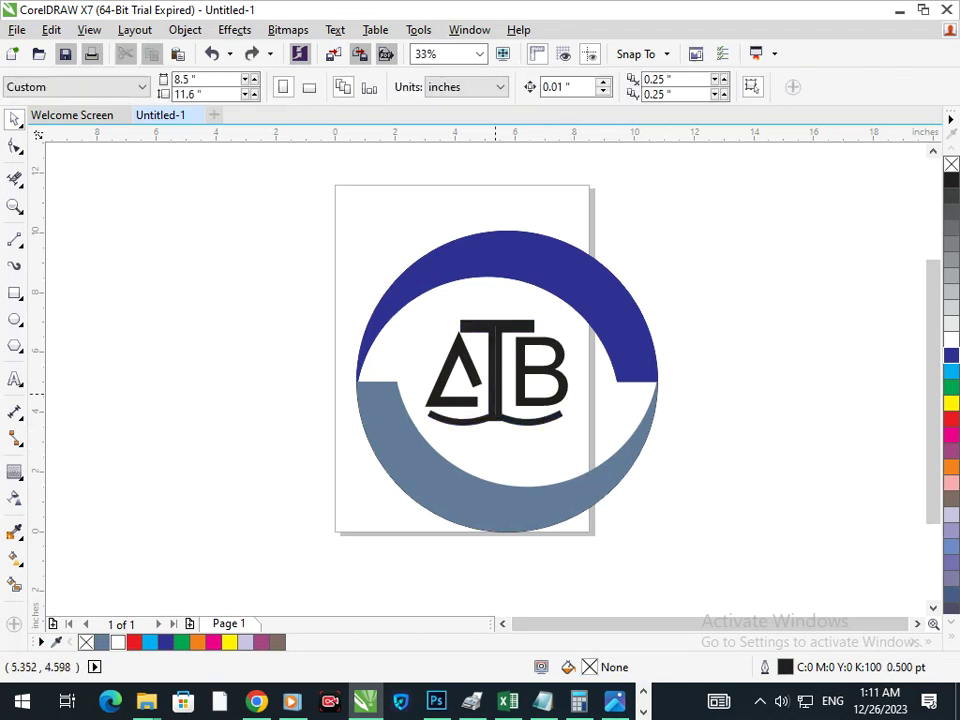
{"action": "left_click_drag", "start_coordinate": [495, 394], "coordinate": [475, 402]}
{"action": "key", "text": "ctrl+z"}
{"action": "key", "text": "ctrl+z"}
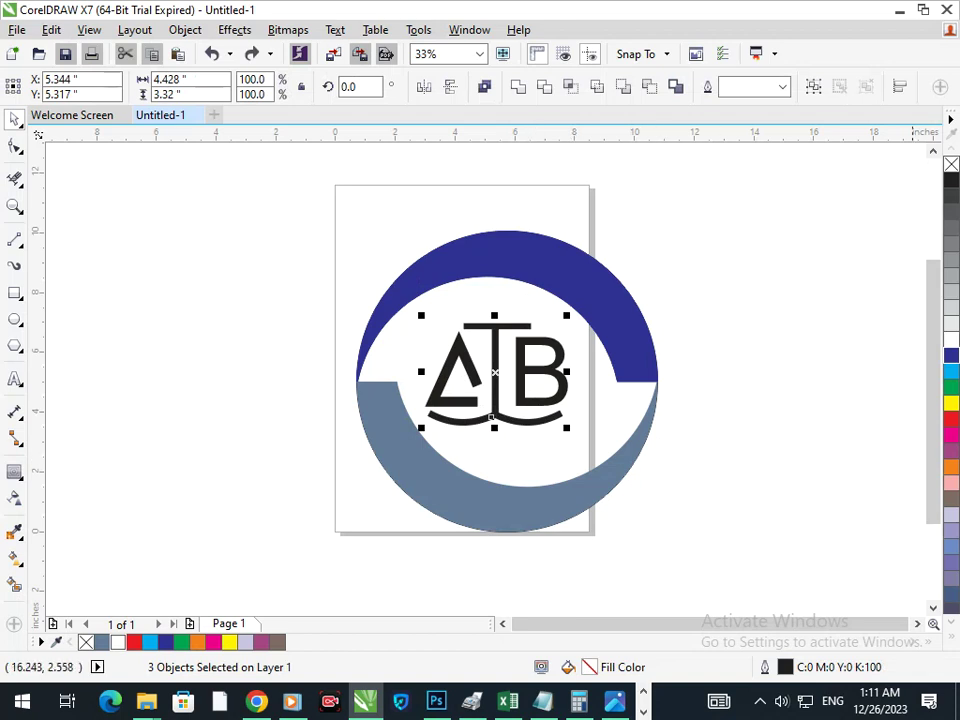
- Fill the T with dark blue (C100 M100 Y0 K0) and give both arcs an outline in the same blue
{"action": "left_click", "coordinate": [951, 355]}
{"action": "left_click", "coordinate": [751, 469]}
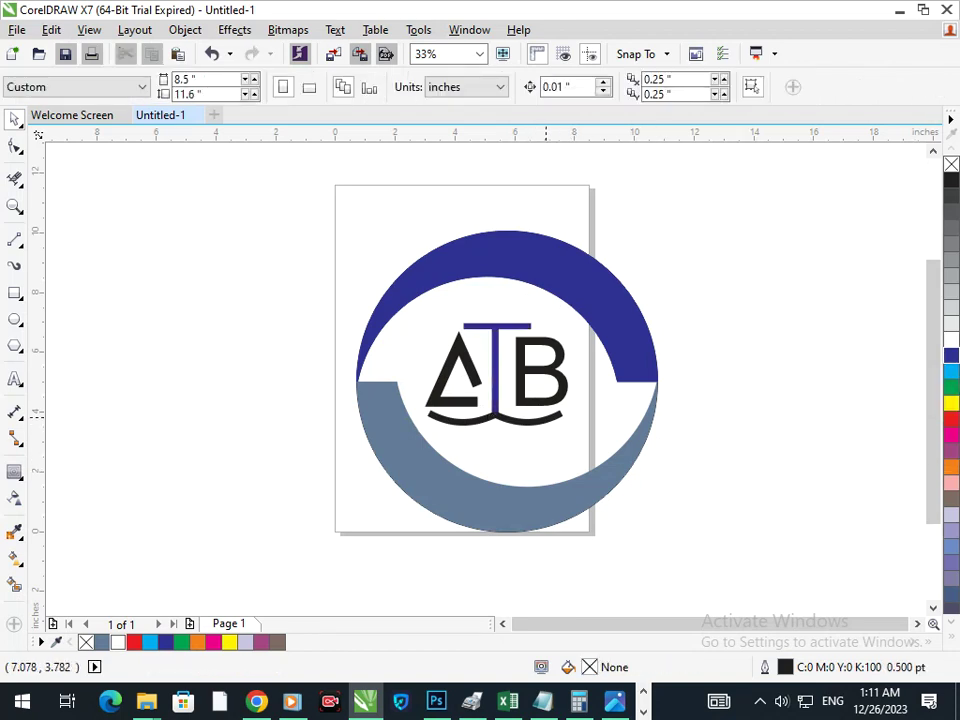
{"action": "left_click", "coordinate": [546, 419]}
{"action": "right_click", "coordinate": [951, 355]}
{"action": "left_click", "coordinate": [748, 420]}
{"action": "left_click", "coordinate": [488, 424]}
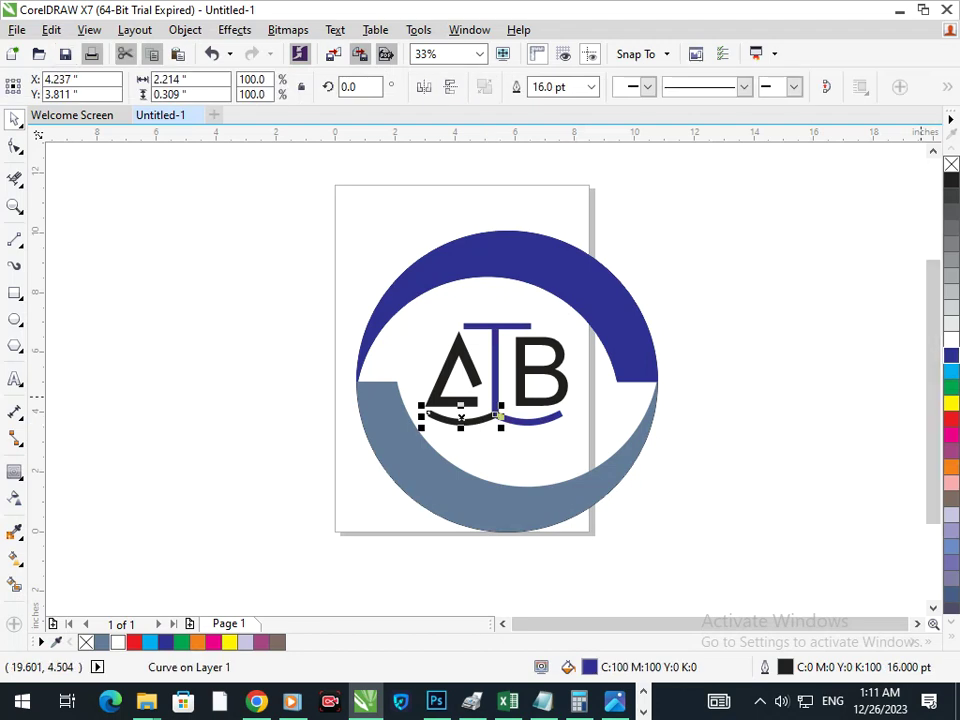
{"action": "left_click", "coordinate": [728, 444]}
- Recolour the letter B purple and the open-triangle A dark blue
{"action": "left_click", "coordinate": [531, 398]}
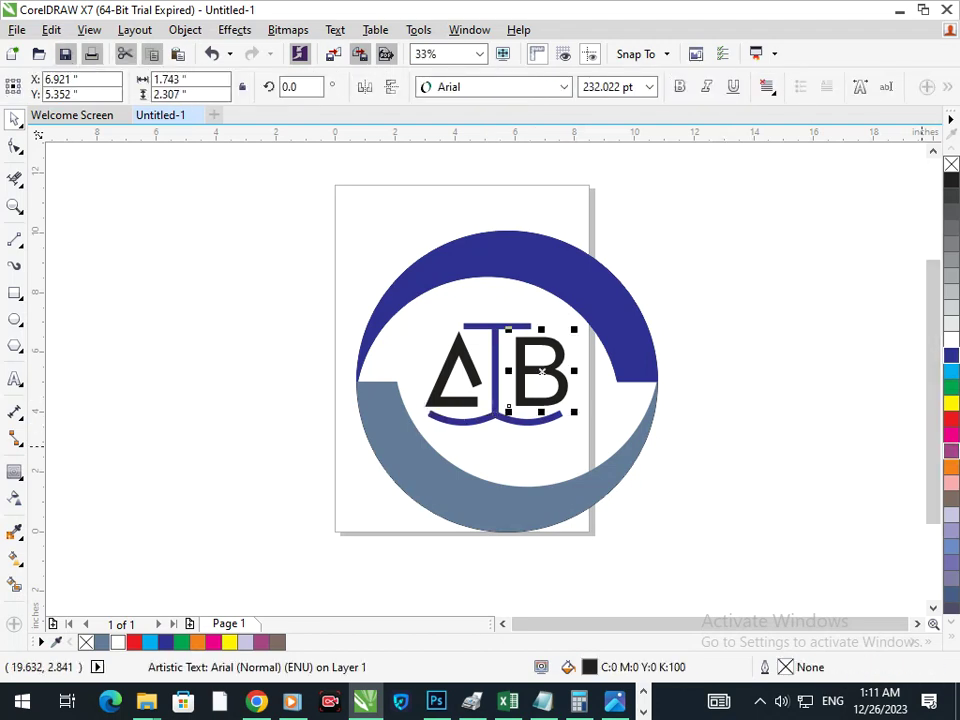
{"action": "left_click", "coordinate": [951, 451]}
{"action": "left_click", "coordinate": [827, 484]}
{"action": "left_click", "coordinate": [455, 398]}
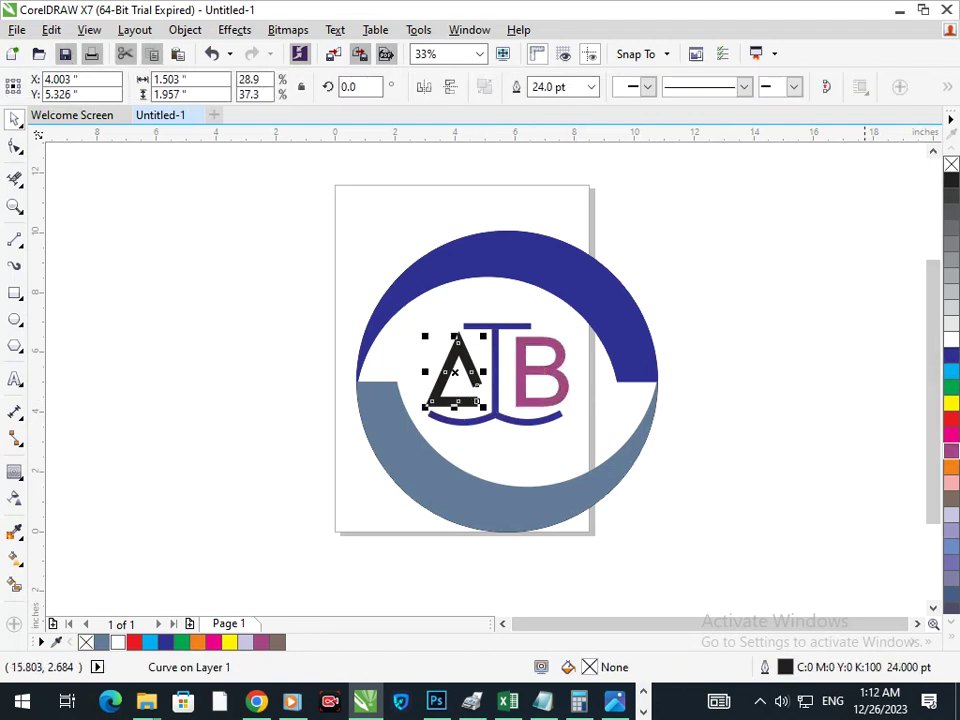
{"action": "left_click", "coordinate": [951, 355]}
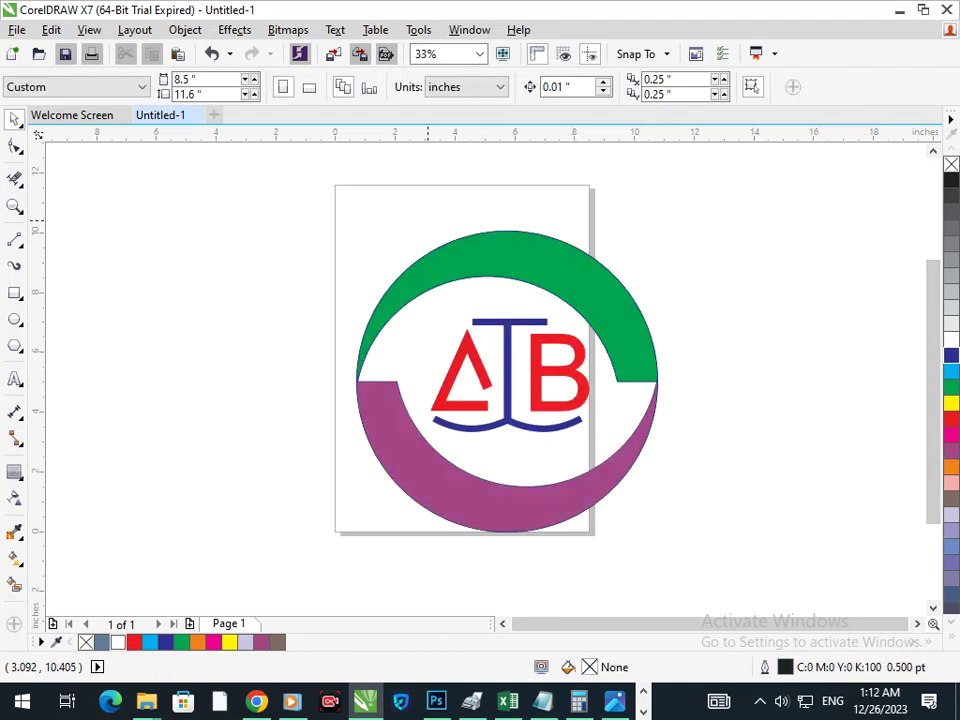
- Set the fill and outline of the whole ATB monogram and its arcs to red (C0 M100 Y100 K0)
{"action": "left_click_drag", "start_coordinate": [427, 217], "coordinate": [599, 463]}
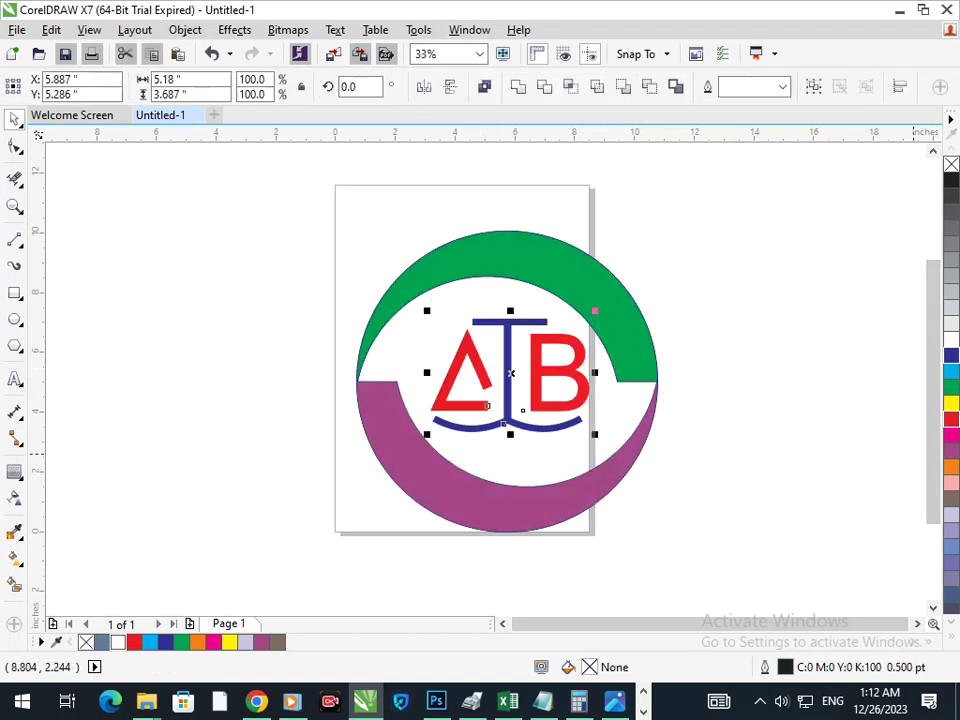
{"action": "left_click", "coordinate": [951, 419]}
{"action": "right_click", "coordinate": [951, 419]}
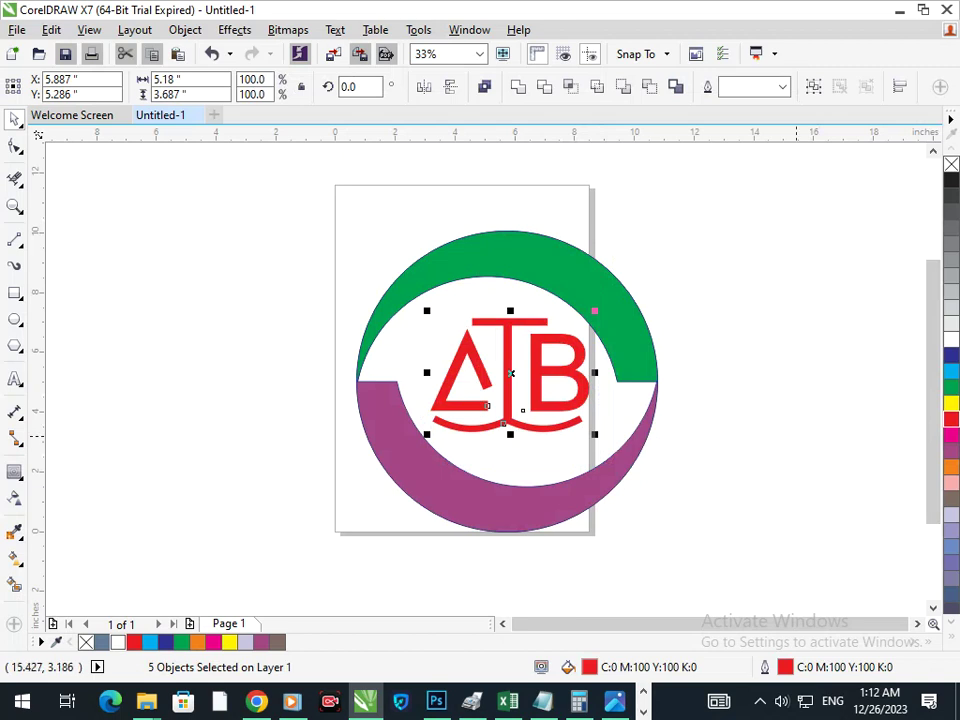
{"action": "left_click", "coordinate": [798, 435]}
- Move the whole monogram to the ring's centre, about X 5.98, Y 4.99 in, and recolour it dark blue
{"action": "left_click_drag", "start_coordinate": [411, 214], "coordinate": [612, 466]}
{"action": "mouse_move", "coordinate": [543, 428]}
{"action": "left_mouse_down"}
{"action": "mouse_move", "coordinate": [541, 446]}
{"action": "mouse_move", "coordinate": [541, 433]}
{"action": "mouse_move", "coordinate": [560, 434]}
{"action": "mouse_move", "coordinate": [542, 432]}
{"action": "left_mouse_up"}
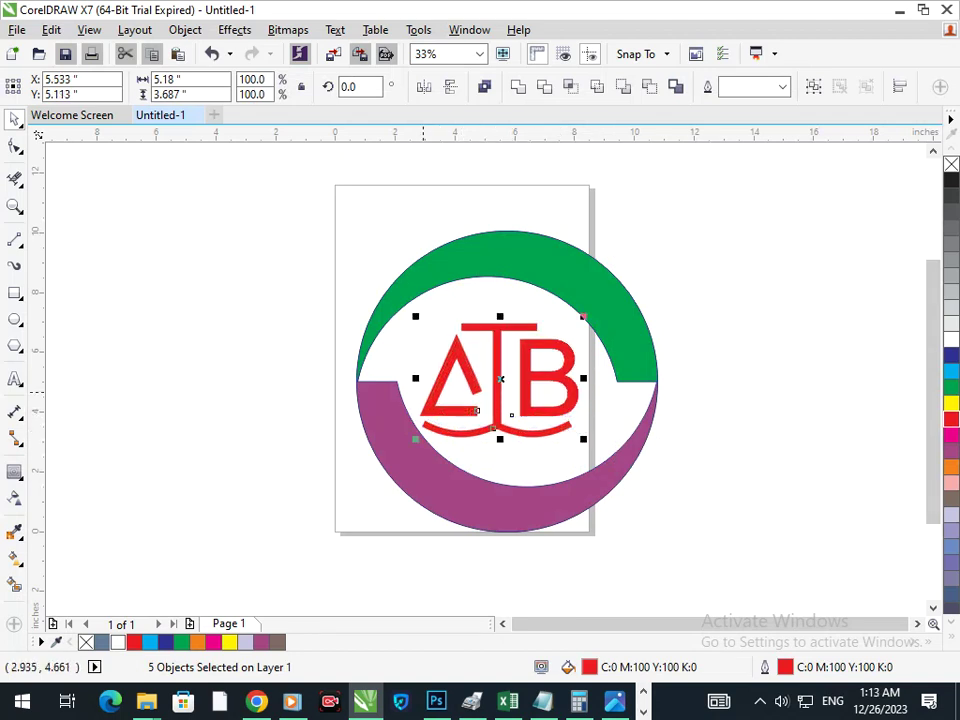
{"action": "left_click_drag", "start_coordinate": [492, 416], "coordinate": [513, 417]}
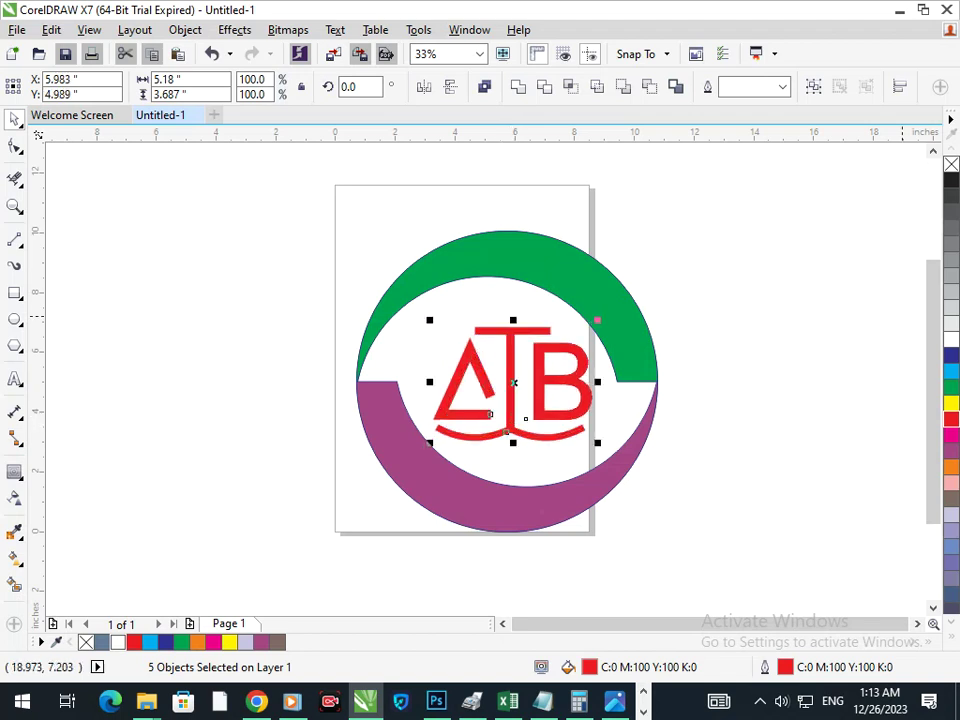
{"action": "left_click", "coordinate": [951, 354]}
{"action": "left_click", "coordinate": [778, 442]}
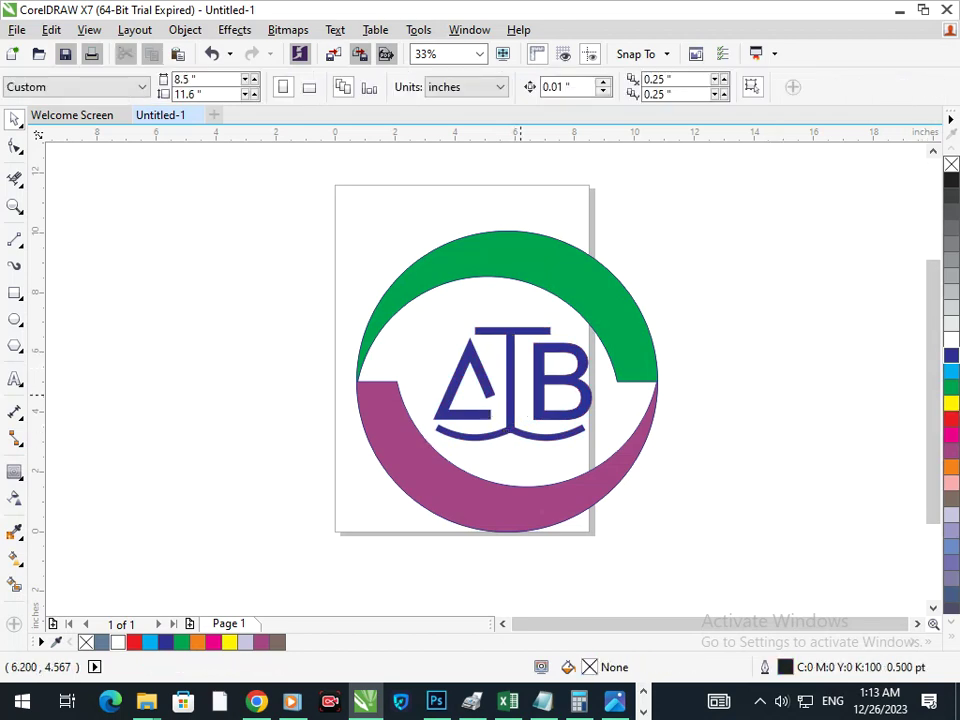
- Fill the upper crescent with red and the lower crescent with dark blue
{"action": "left_click", "coordinate": [573, 288]}
{"action": "left_click", "coordinate": [951, 419]}
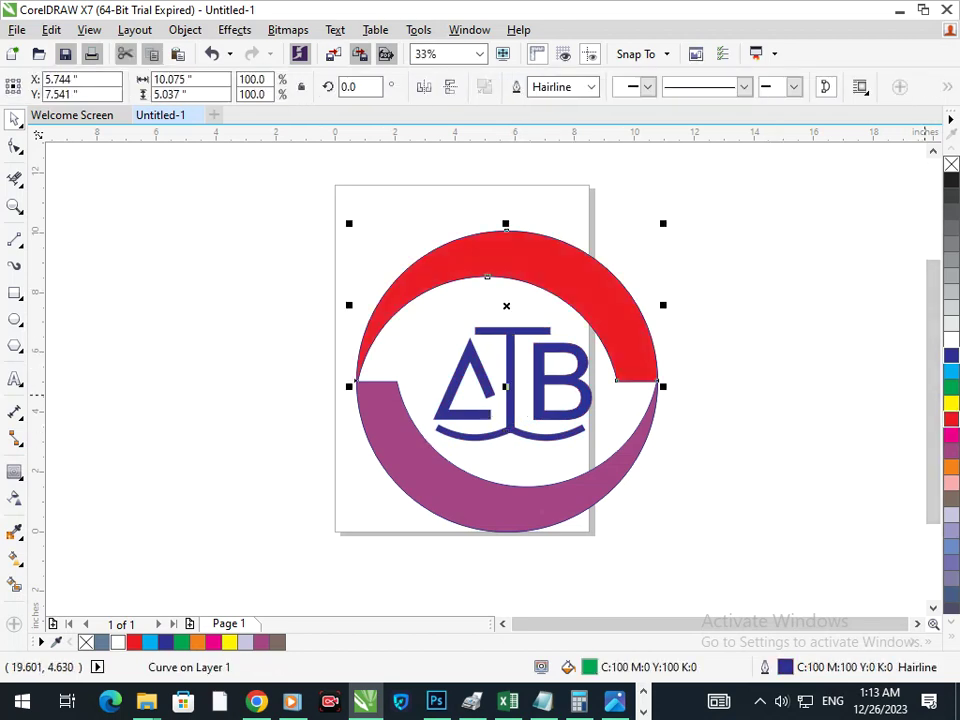
{"action": "left_click", "coordinate": [538, 482]}
{"action": "left_click", "coordinate": [540, 506]}
{"action": "left_click", "coordinate": [951, 354]}
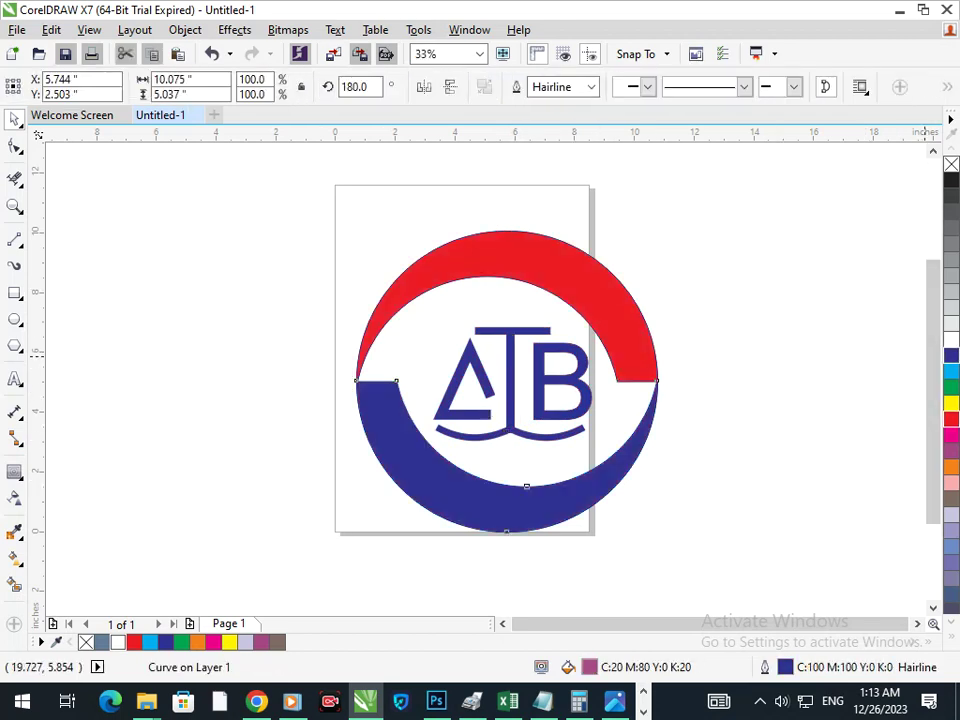
- Recolour the T and both arcs red (C0 M100 Y100 K0)
{"action": "left_click", "coordinate": [488, 432]}
{"action": "left_click", "coordinate": [515, 419]}
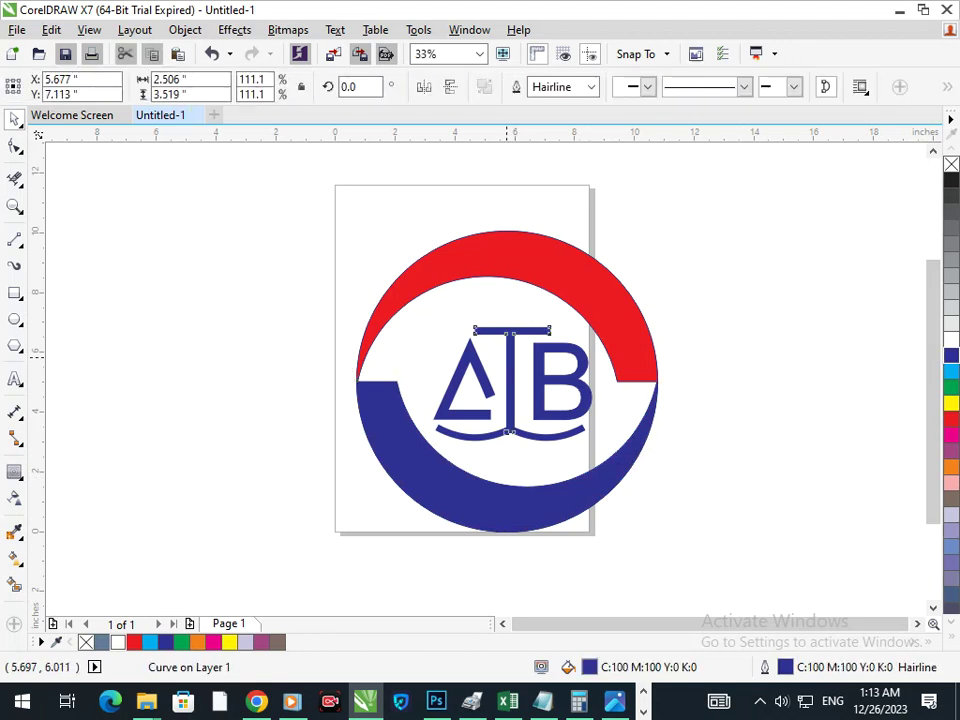
{"action": "left_click", "coordinate": [540, 436], "text": "shift"}
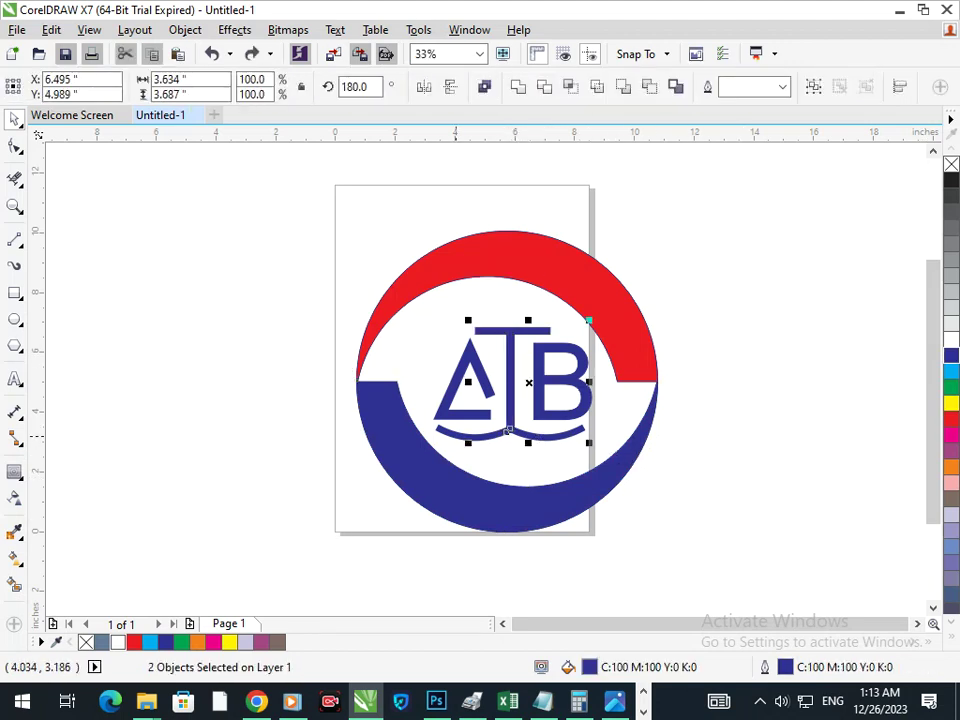
{"action": "left_click", "coordinate": [508, 431], "text": "shift"}
{"action": "left_click", "coordinate": [951, 419]}
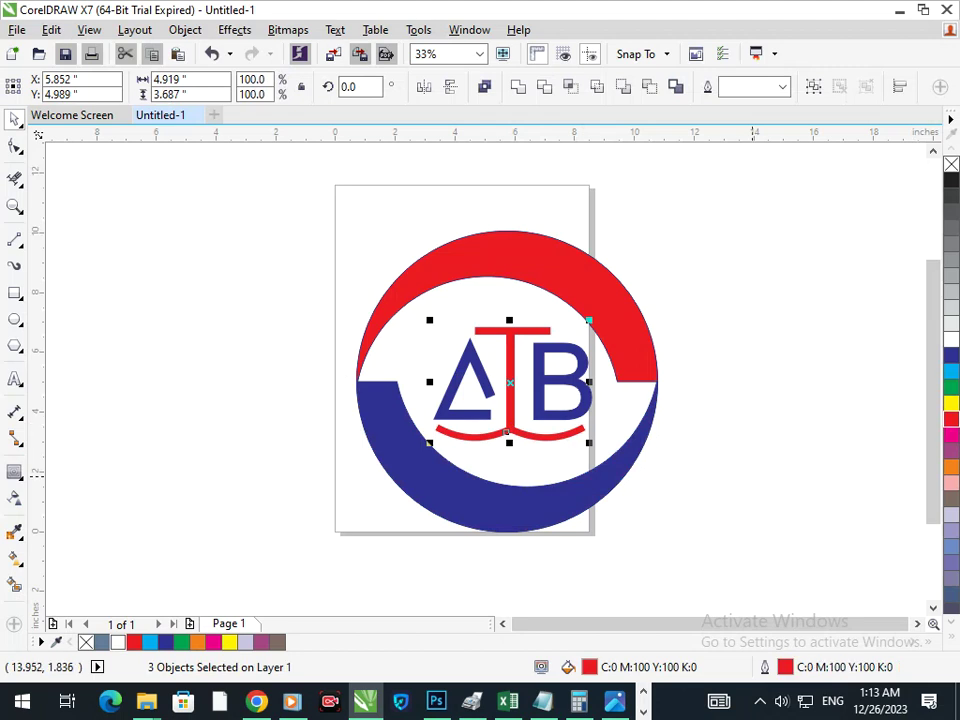
- Recolour the letter B green and the open-triangle A black
{"action": "left_click", "coordinate": [573, 422]}
{"action": "left_click", "coordinate": [570, 421]}
{"action": "left_click", "coordinate": [951, 387]}
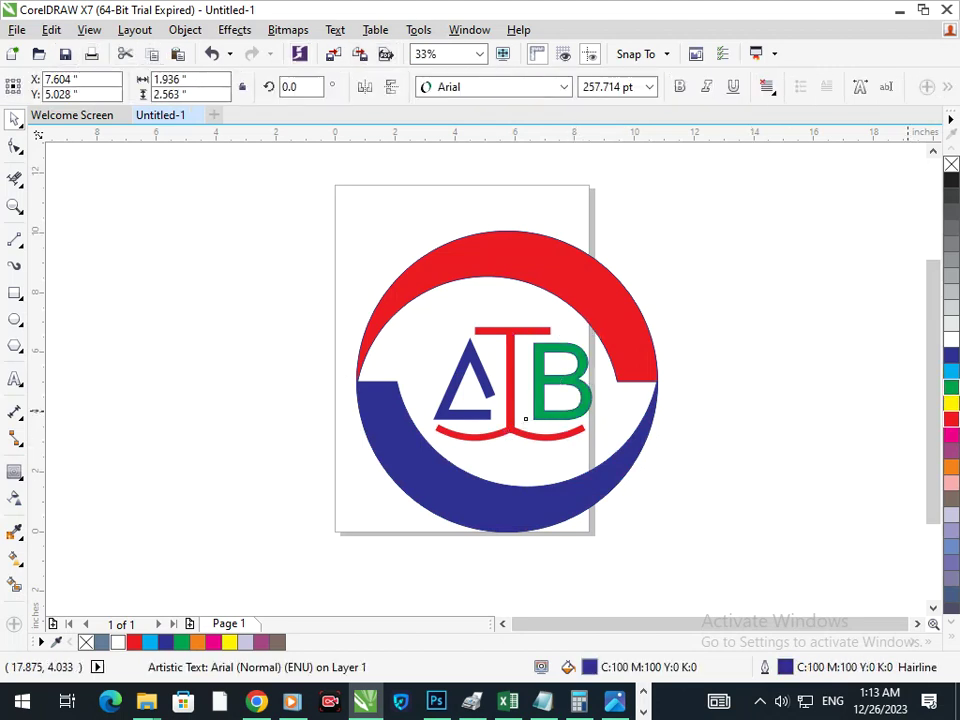
{"action": "left_click", "coordinate": [847, 430]}
{"action": "left_click", "coordinate": [471, 414]}
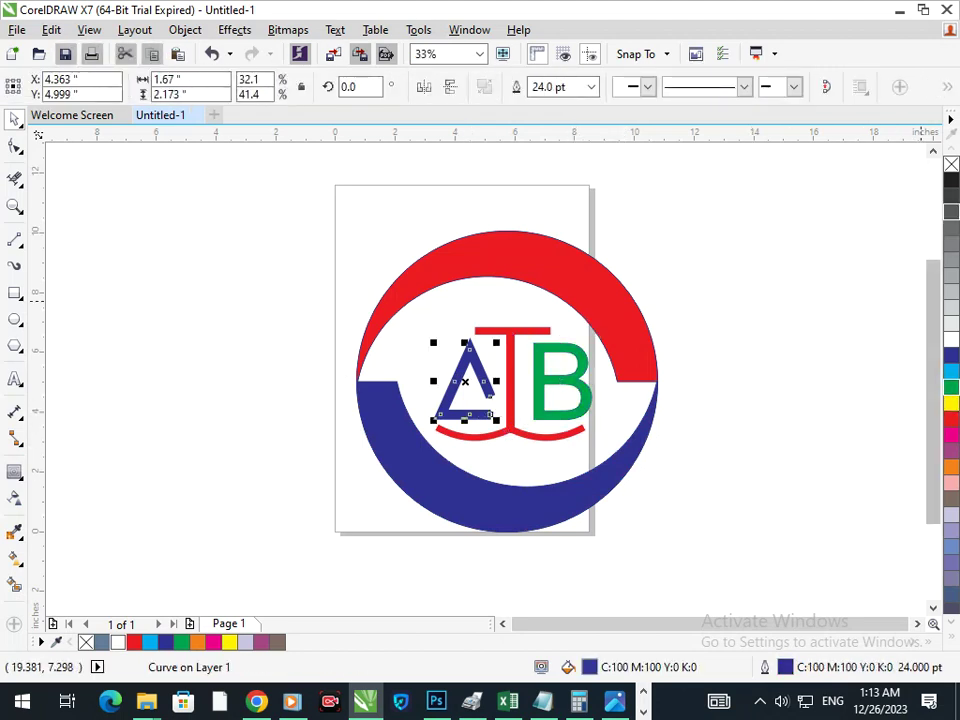
{"action": "left_click", "coordinate": [798, 437]}
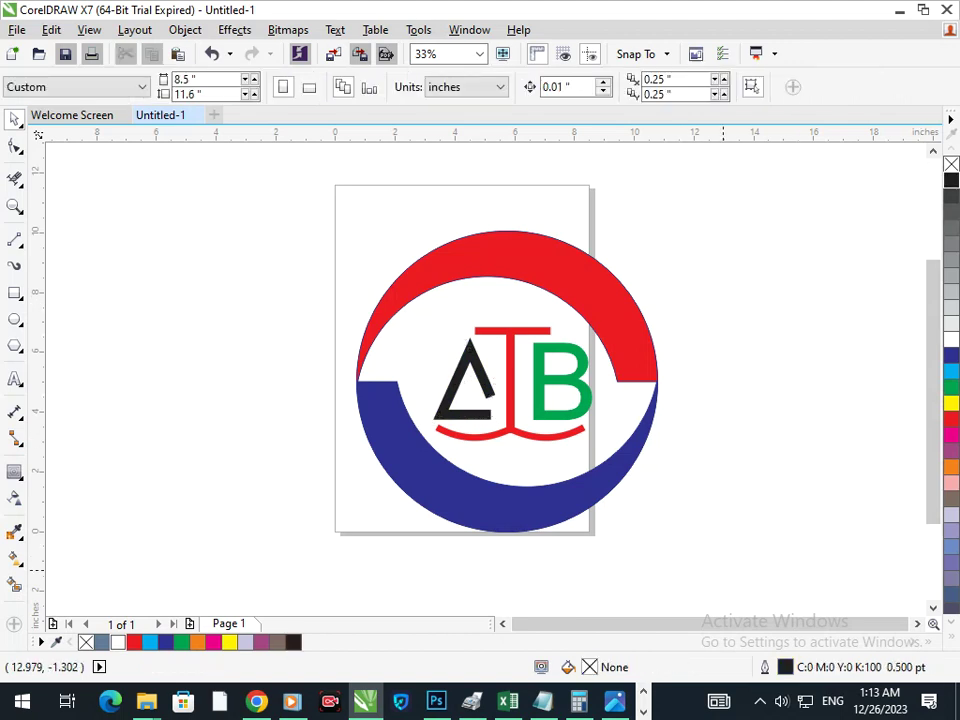
- Recolour the T and the outlines of both arcs in dark blue (C100 M100 Y0 K0)
{"action": "key", "text": "F3"}
{"action": "key", "text": "F3"}
{"action": "key", "text": "F2"}
{"action": "left_click_drag", "start_coordinate": [403, 322], "coordinate": [675, 496]}
{"action": "left_click", "coordinate": [382, 329]}
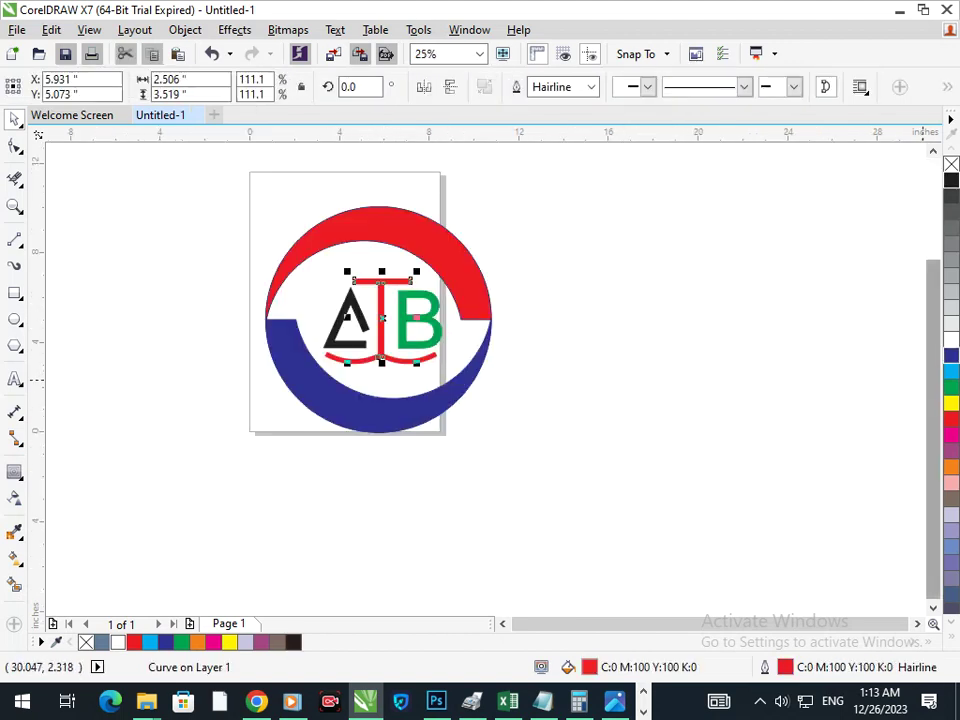
{"action": "left_click", "coordinate": [951, 356]}
{"action": "left_click", "coordinate": [414, 365]}
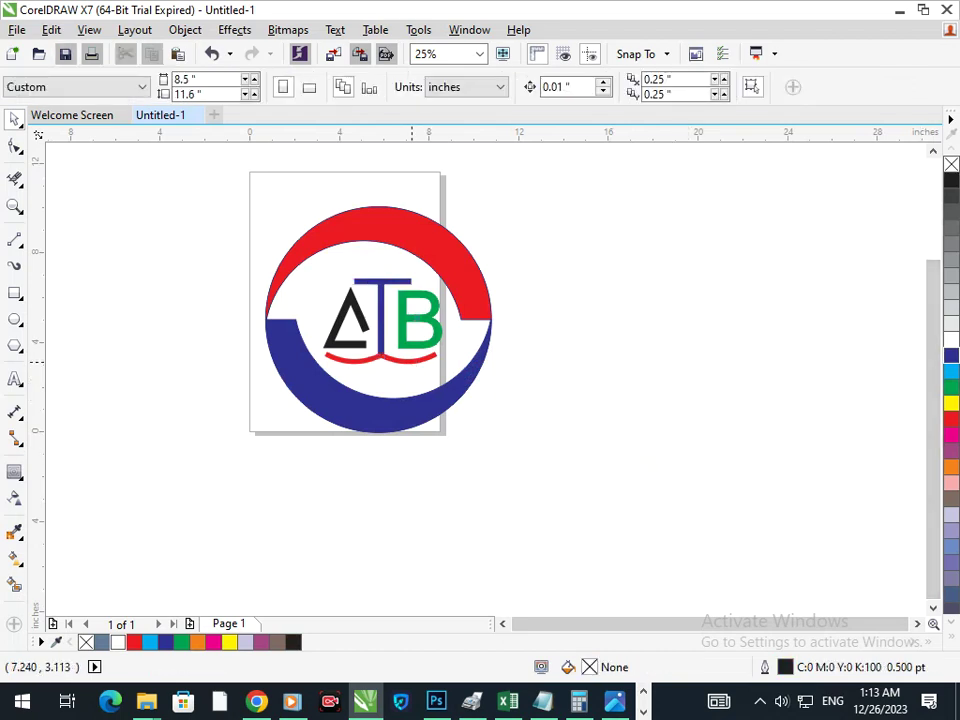
{"action": "left_click", "coordinate": [407, 358]}
{"action": "left_click", "coordinate": [380, 358], "text": "shift"}
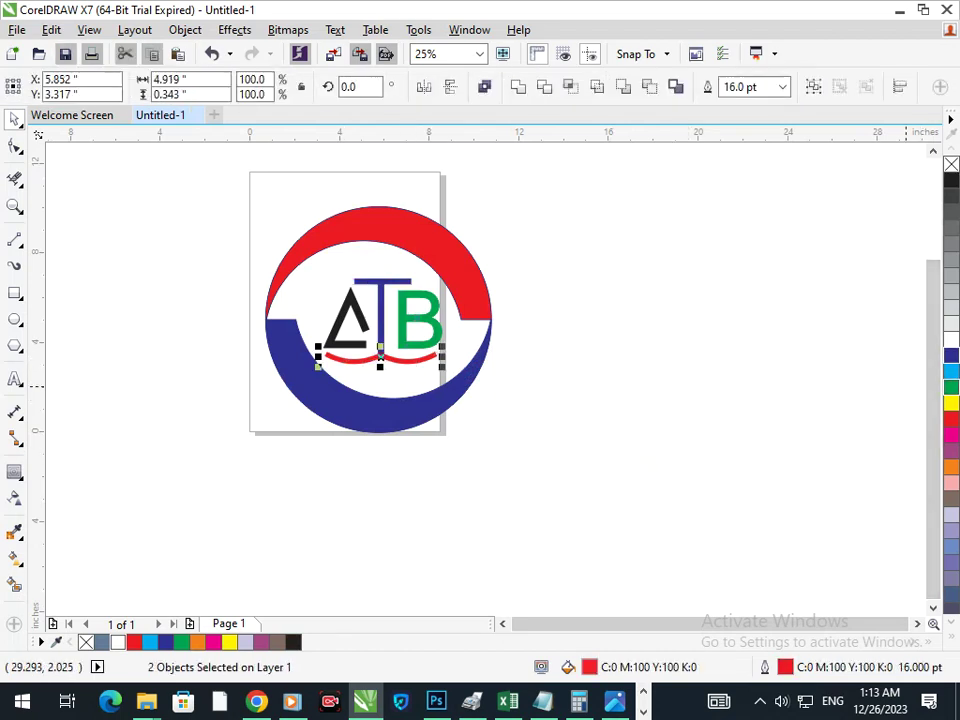
{"action": "right_click", "coordinate": [951, 355]}
{"action": "left_click", "coordinate": [735, 412]}
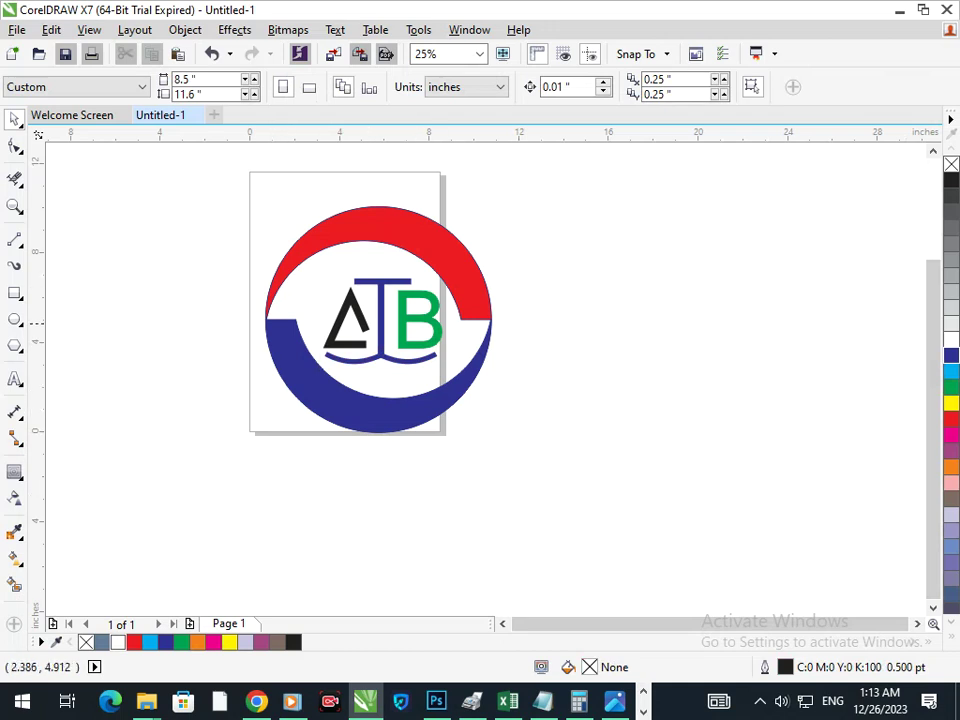
- Move the red upper crescent inward over the monogram and undo the move
{"action": "left_click_drag", "start_coordinate": [466, 292], "coordinate": [383, 275]}
{"action": "key", "text": "ctrl+z"}
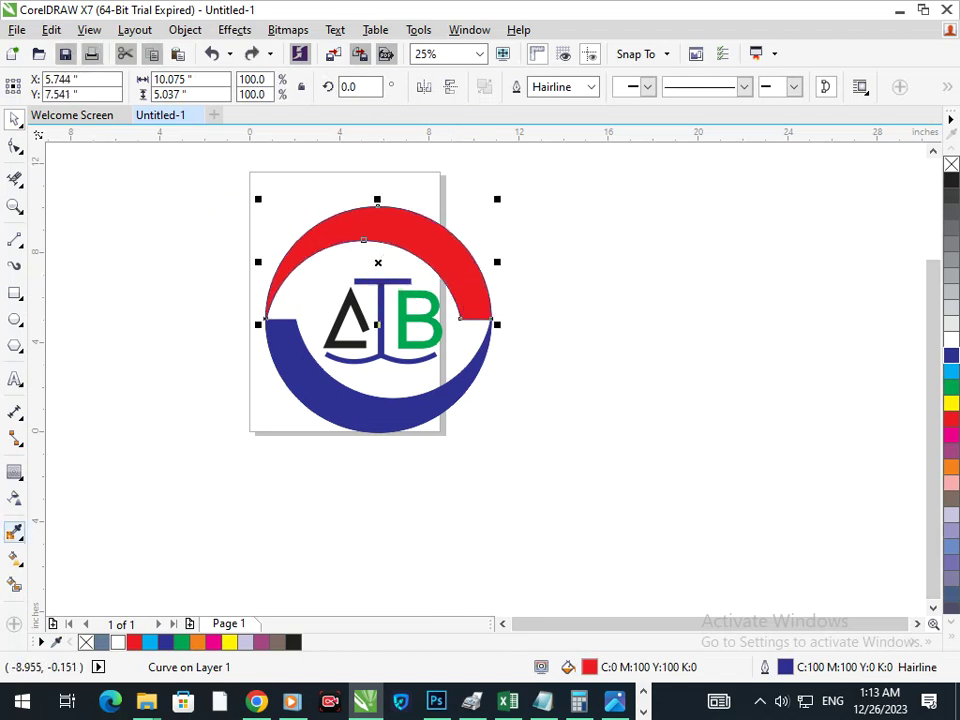
- Apply a linear fountain fill from red to green across the upper crescent and adjust both ends of the gradient
{"action": "left_click", "coordinate": [15, 559]}
{"action": "left_click_drag", "start_coordinate": [287, 254], "coordinate": [479, 270]}
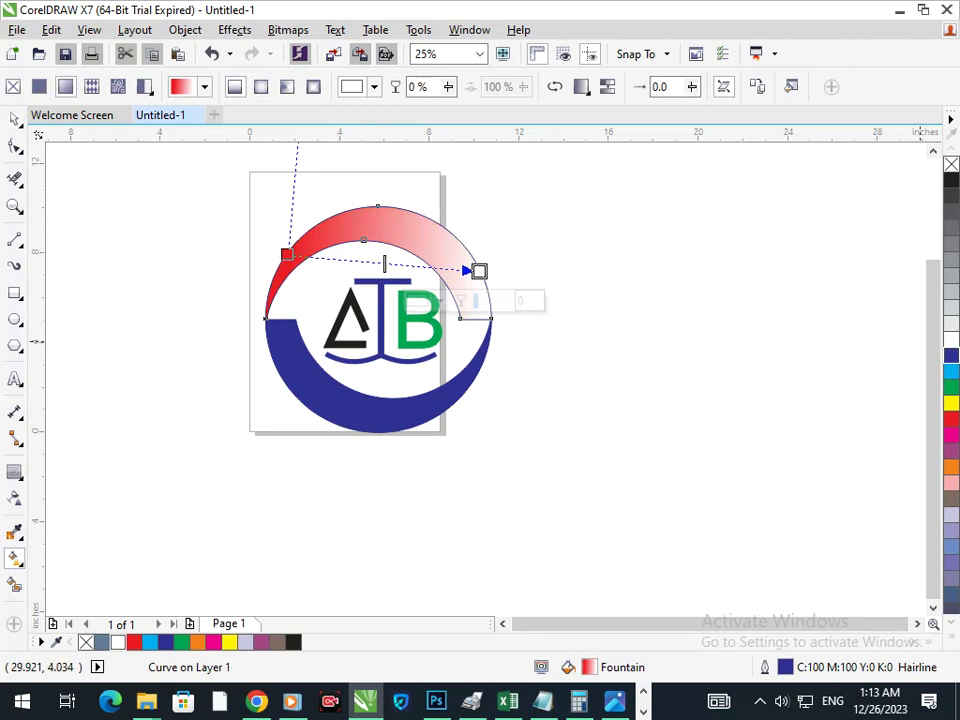
{"action": "left_click", "coordinate": [951, 356]}
{"action": "left_click", "coordinate": [951, 371]}
{"action": "left_click", "coordinate": [951, 387]}
{"action": "mouse_move", "coordinate": [479, 270]}
{"action": "left_mouse_down"}
{"action": "mouse_move", "coordinate": [444, 271]}
{"action": "mouse_move", "coordinate": [489, 279]}
{"action": "left_mouse_up"}
{"action": "left_click_drag", "start_coordinate": [288, 255], "coordinate": [316, 251]}
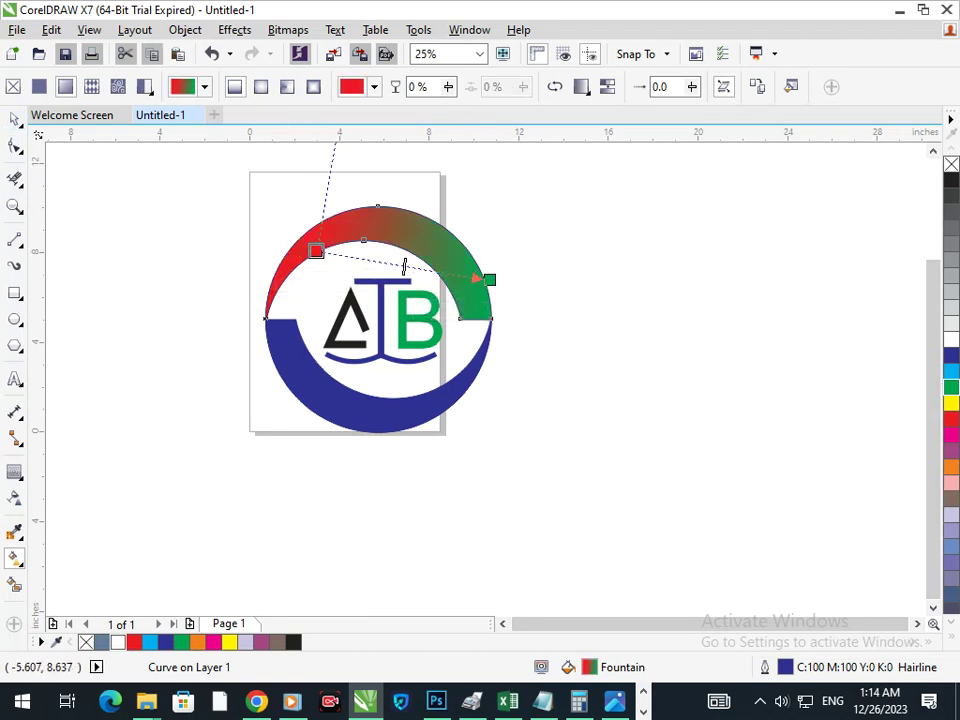
- Copy only the fill property from the upper crescent to the lower crescent
{"action": "left_click", "coordinate": [14, 119]}
{"action": "left_click", "coordinate": [361, 377]}
{"action": "left_click", "coordinate": [283, 359]}
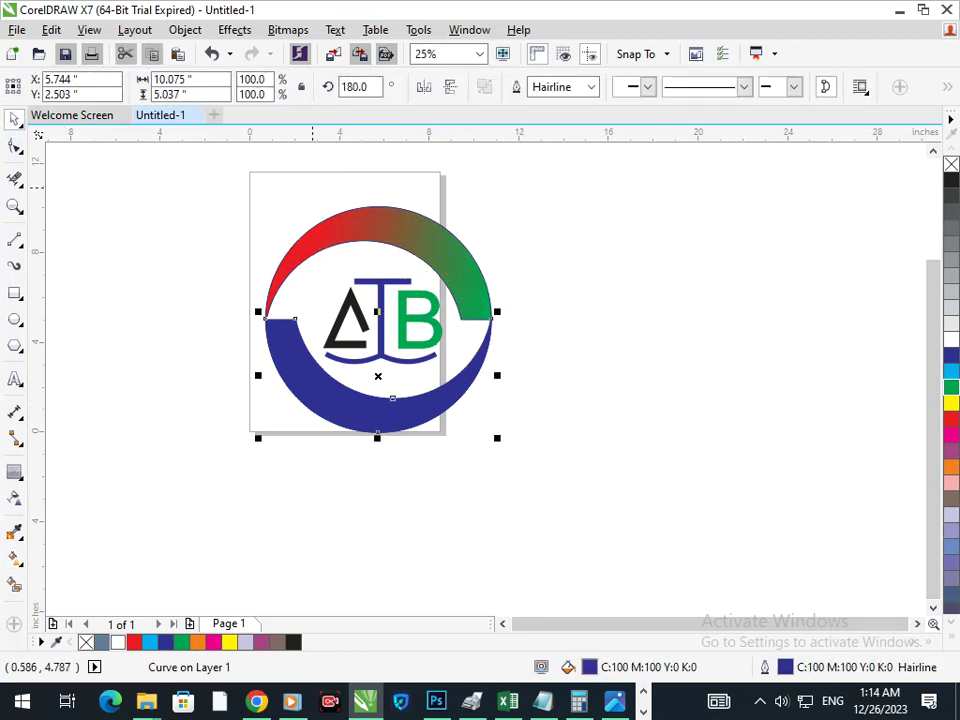
{"action": "left_click", "coordinate": [51, 29]}
{"action": "left_click", "coordinate": [126, 290]}
{"action": "left_click", "coordinate": [331, 332]}
{"action": "left_click", "coordinate": [500, 387]}
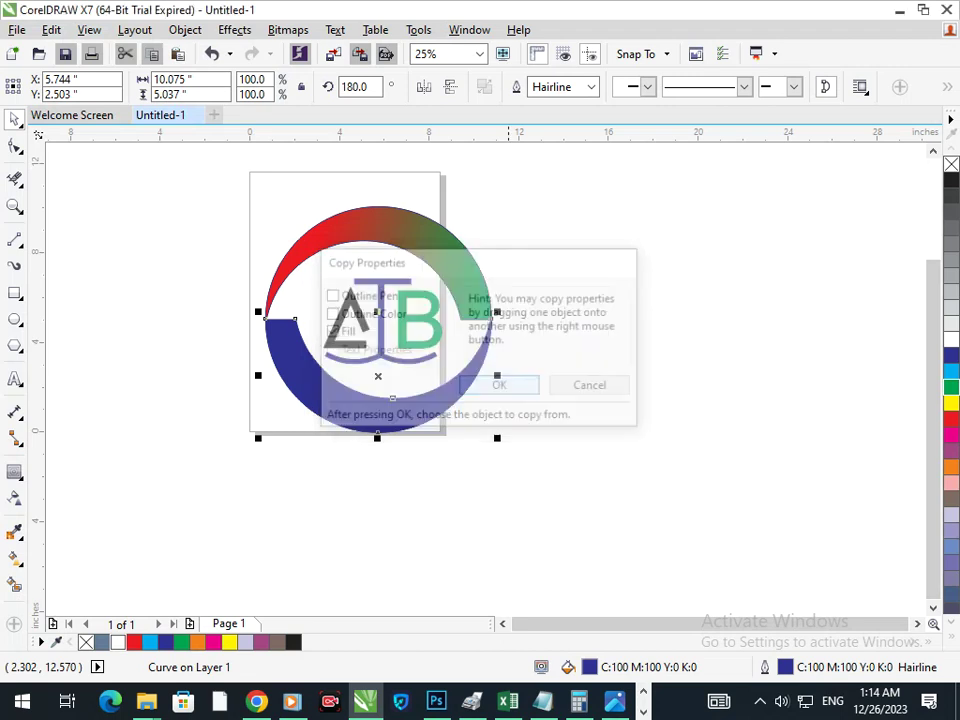
{"action": "left_click", "coordinate": [380, 225]}
- Try mirroring the lower crescent horizontally and reverse the flip
{"action": "left_click", "coordinate": [424, 87]}
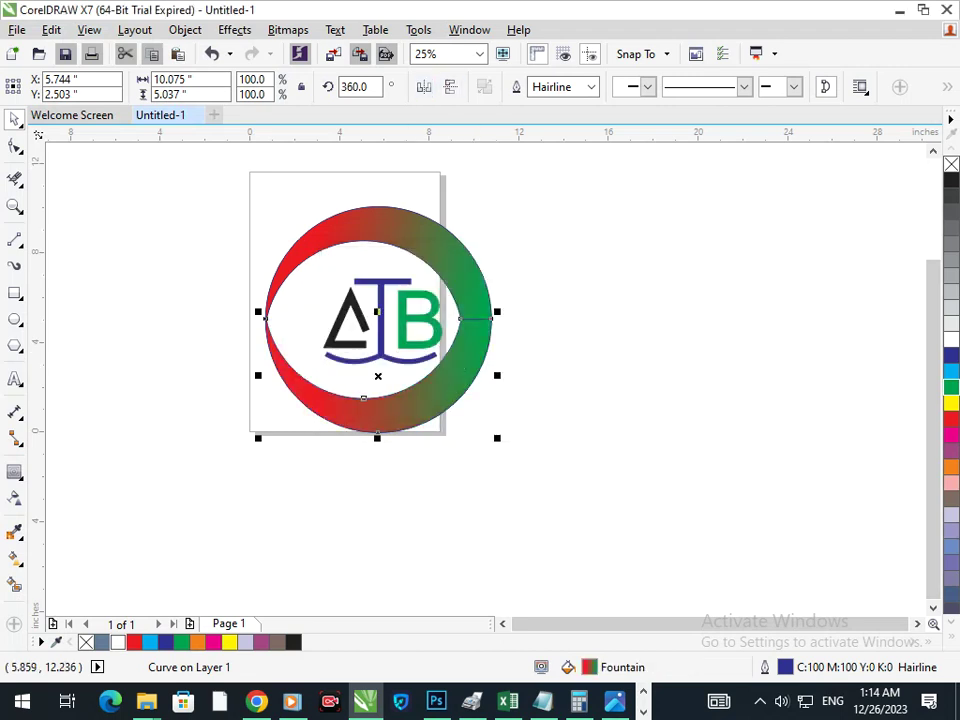
{"action": "left_click", "coordinate": [594, 359]}
{"action": "left_click", "coordinate": [476, 369]}
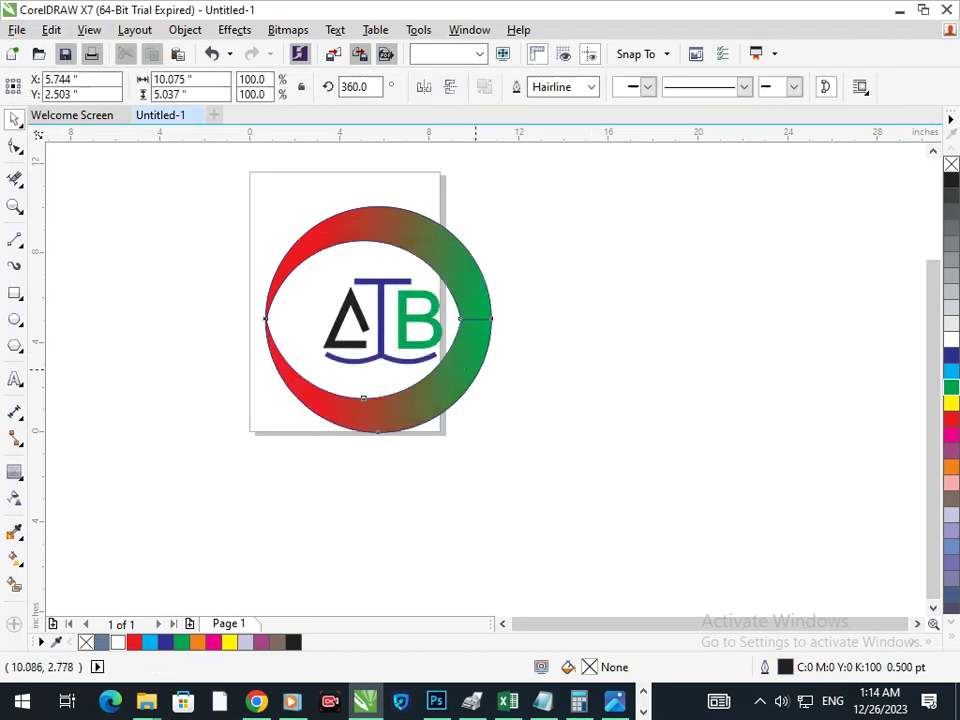
{"action": "left_click", "coordinate": [424, 87]}
{"action": "left_click", "coordinate": [569, 354]}
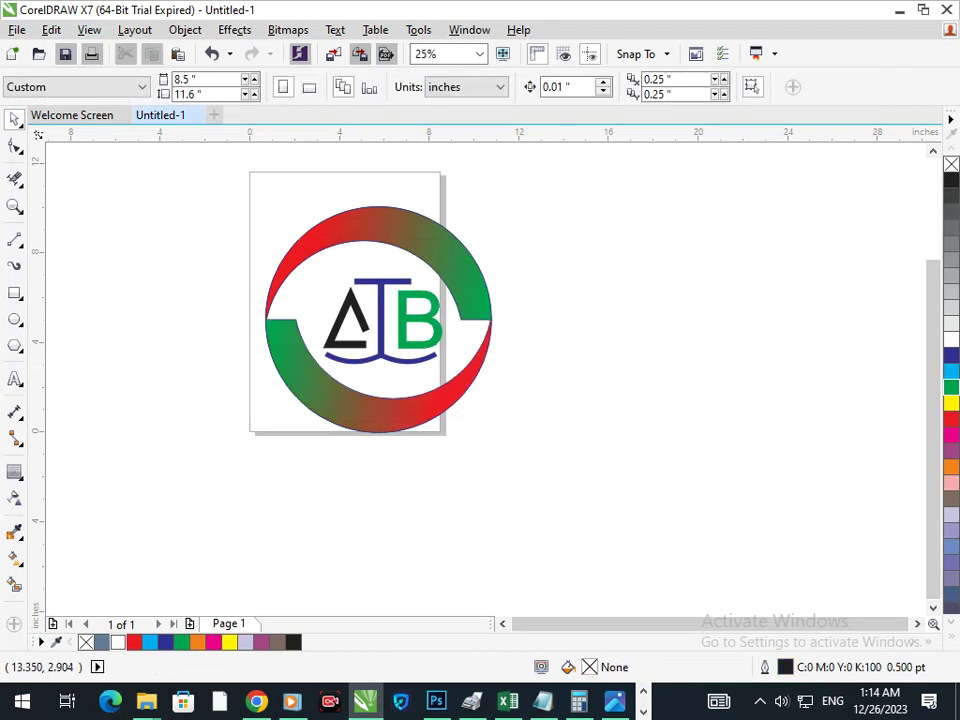
- Change the red end of the lower crescent's gradient to purple and shift that end slightly outward
{"action": "left_click", "coordinate": [422, 410]}
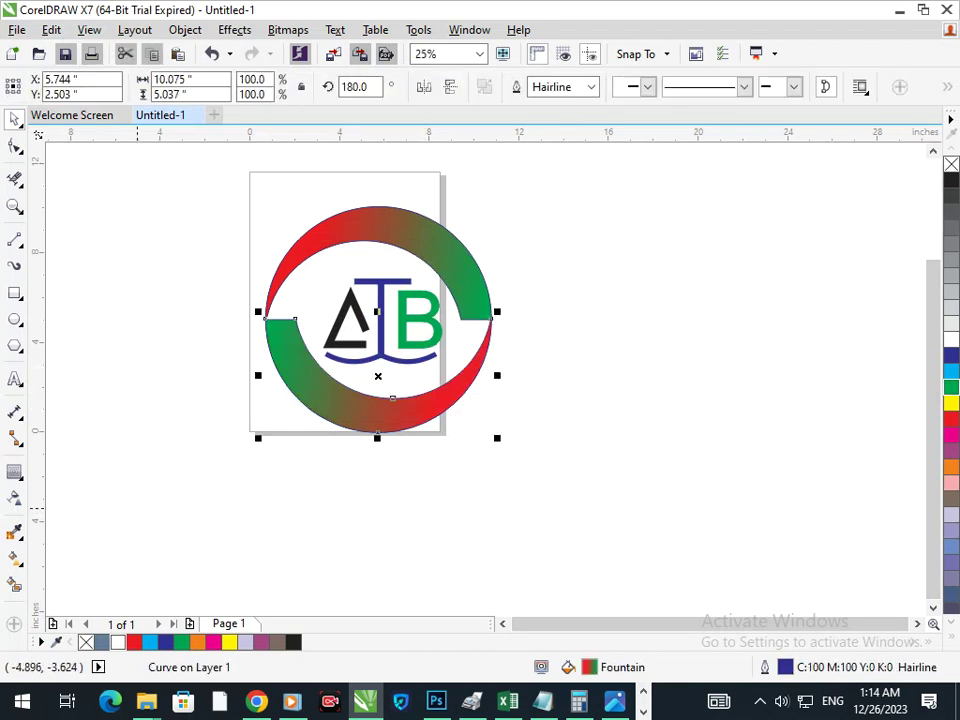
{"action": "left_click", "coordinate": [18, 562]}
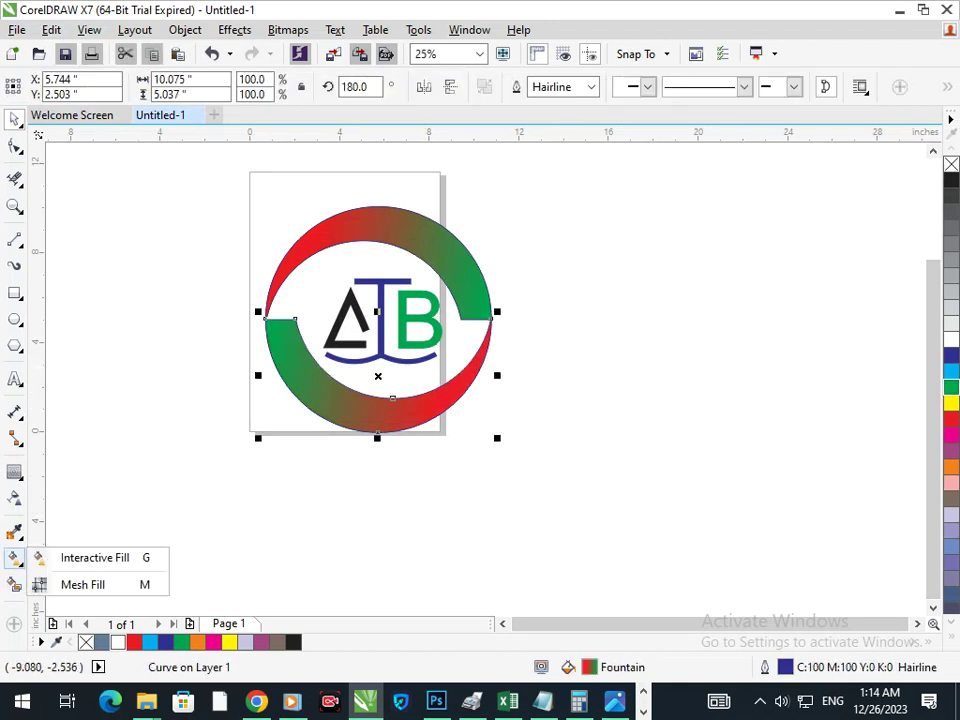
{"action": "left_click", "coordinate": [92, 557]}
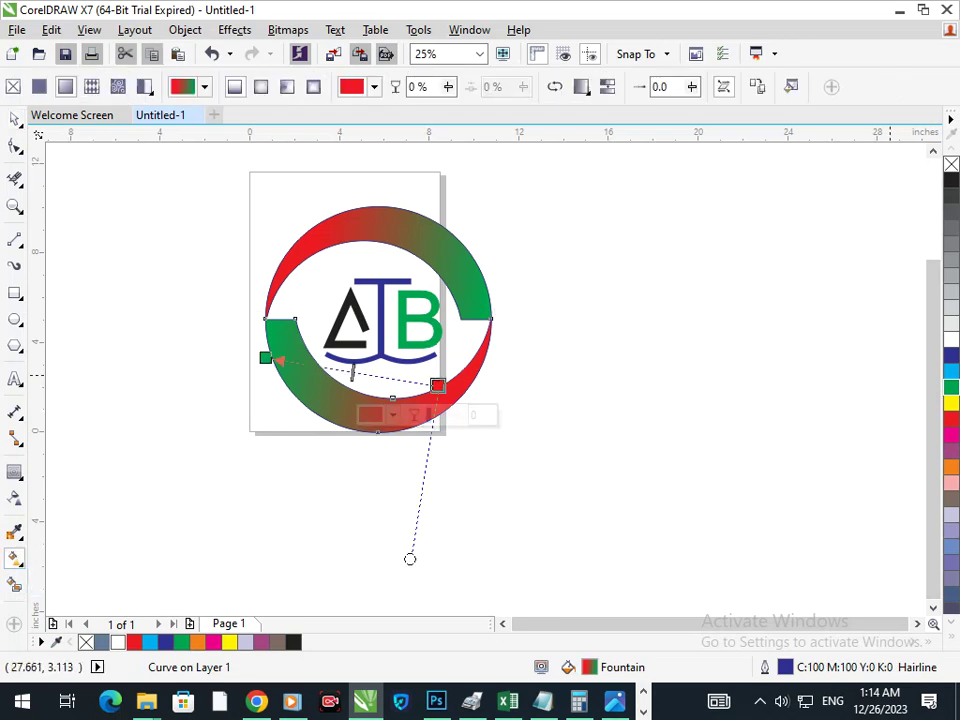
{"action": "left_click", "coordinate": [951, 451]}
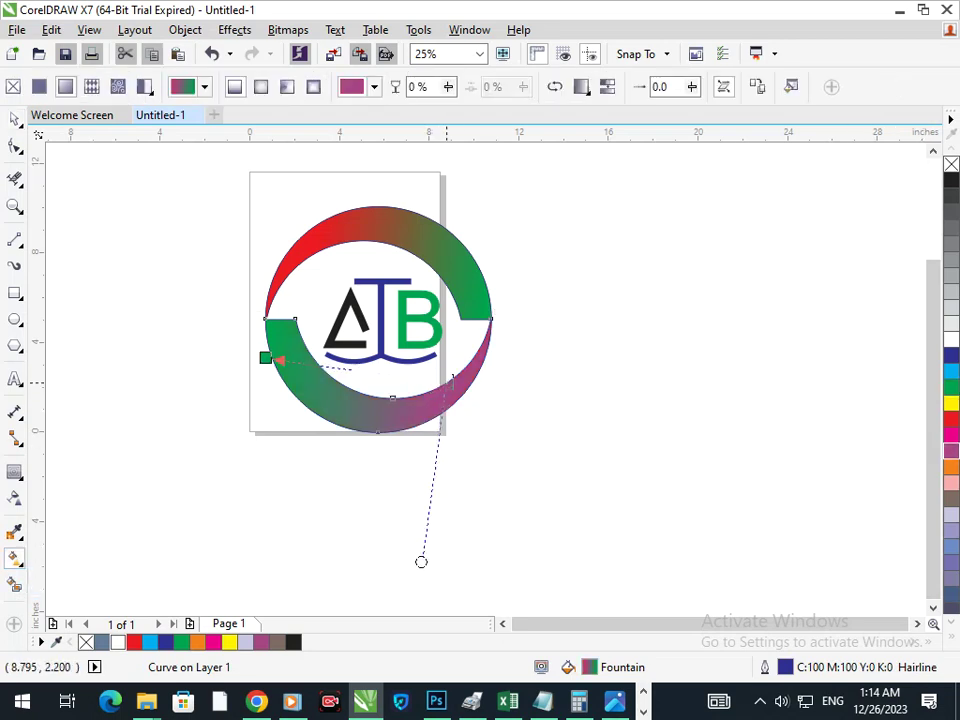
- Move the red end of the upper crescent's gradient outward and recolour it purple
{"action": "left_click", "coordinate": [475, 282]}
{"action": "left_click_drag", "start_coordinate": [316, 251], "coordinate": [287, 238]}
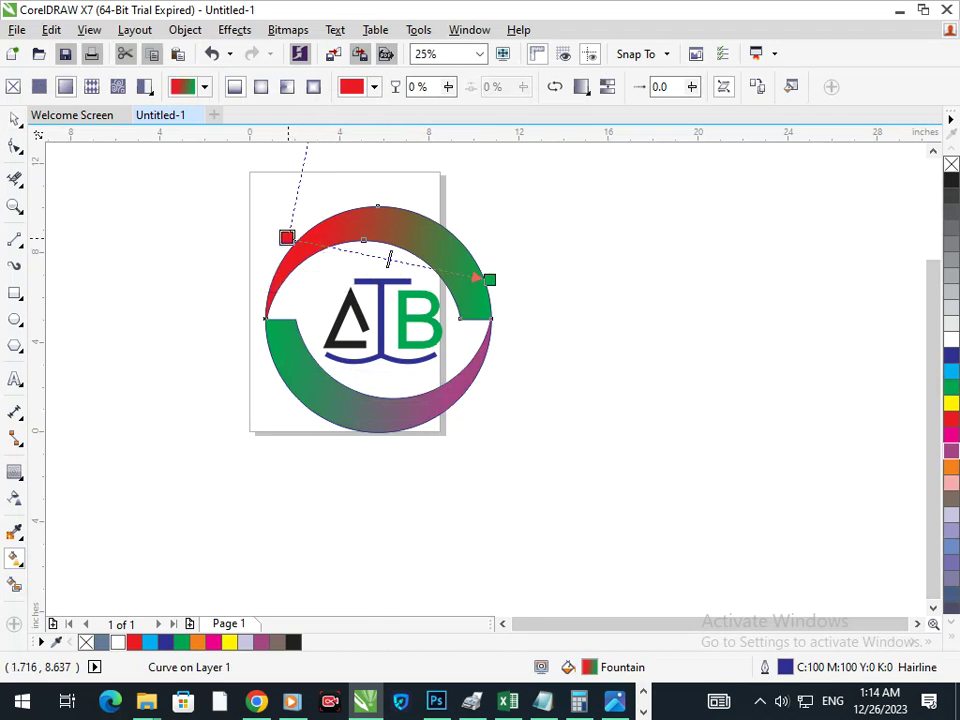
{"action": "left_click", "coordinate": [951, 371]}
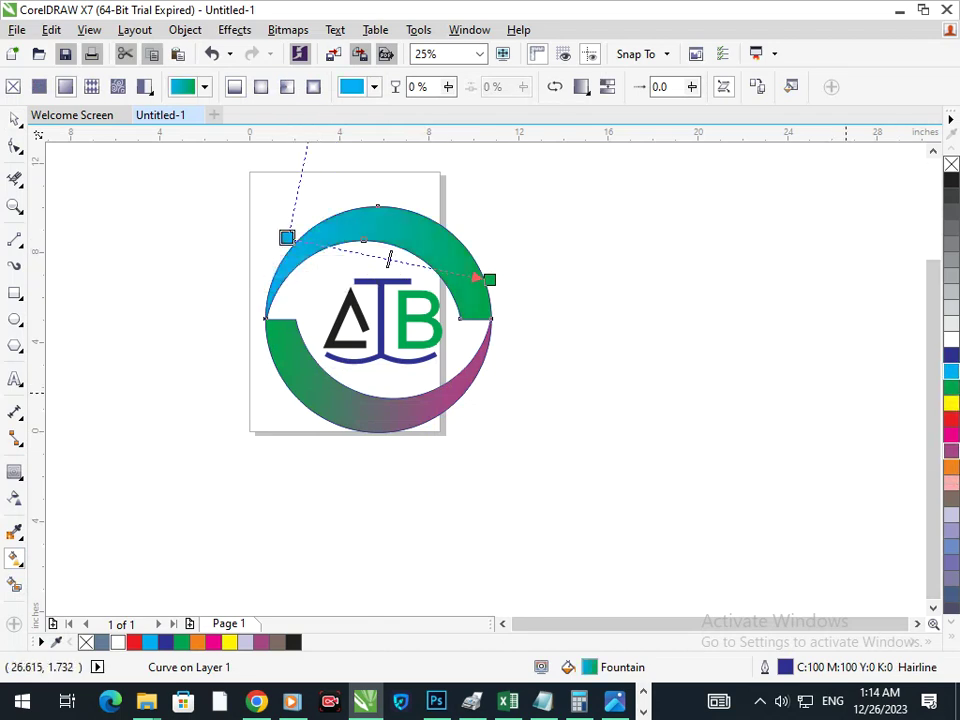
{"action": "left_click", "coordinate": [951, 436]}
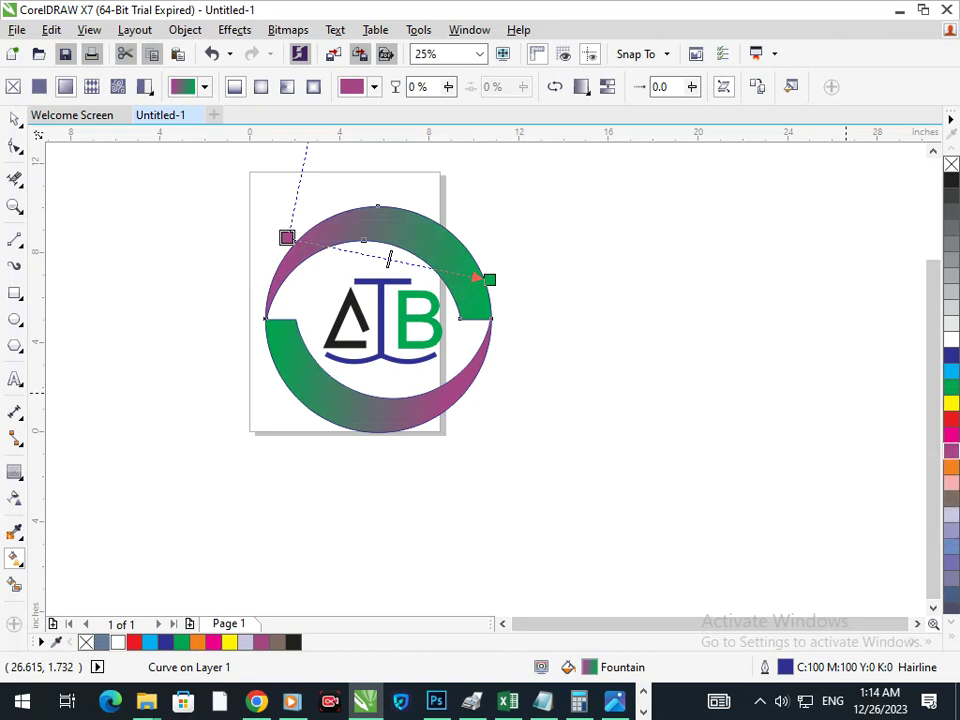
- Recolour the T and both arcs beneath the monogram red
{"action": "left_click", "coordinate": [14, 119]}
{"action": "left_click", "coordinate": [377, 303]}
{"action": "left_click_drag", "start_coordinate": [378, 303], "coordinate": [374, 279]}
{"action": "key", "text": "ctrl+z"}
{"action": "left_click", "coordinate": [400, 360], "text": "shift"}
{"action": "left_click", "coordinate": [356, 360], "text": "shift"}
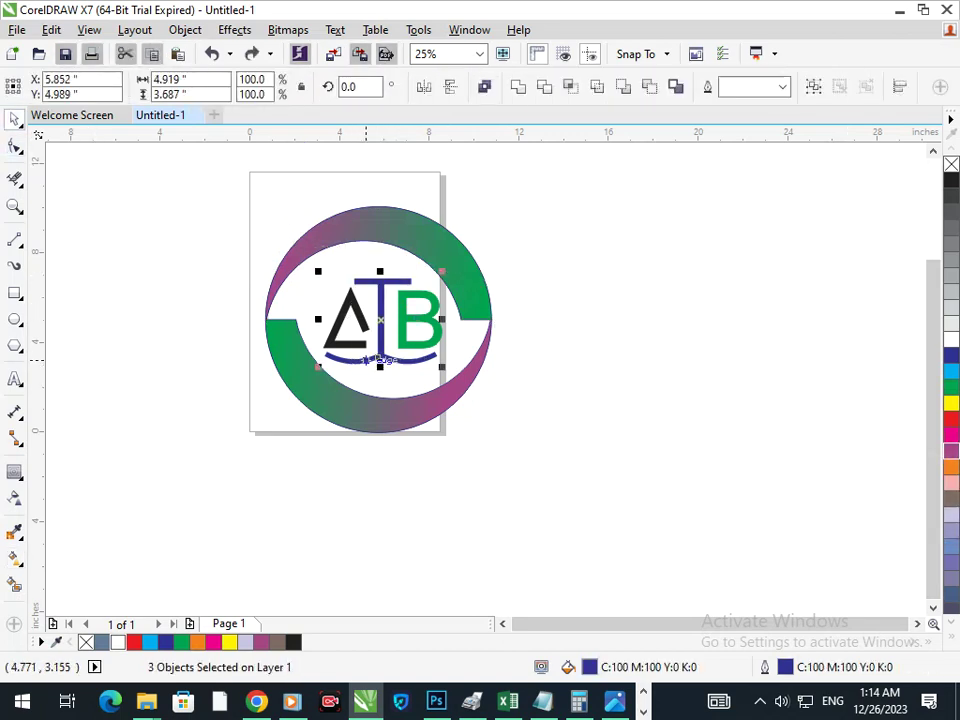
{"action": "left_click", "coordinate": [951, 419]}
{"action": "left_click", "coordinate": [606, 389]}
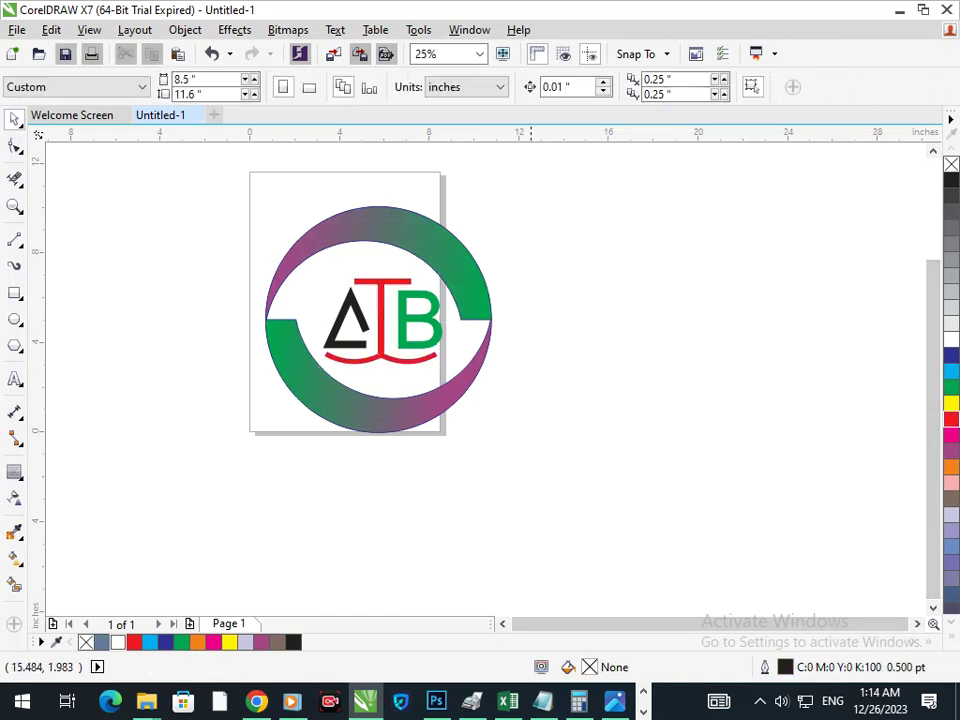
- Move the complete logo off the page into the empty area above and to the left of it
{"action": "left_click_drag", "start_coordinate": [478, 322], "coordinate": [704, 519]}
{"action": "scroll", "coordinate": [344, 298], "scroll_direction": "down", "scroll_amount": 2}
{"action": "left_click_drag", "start_coordinate": [503, 416], "coordinate": [228, 316]}
{"action": "left_click", "coordinate": [344, 380]}
- Recolour the letter B of the monogram dark blue
{"action": "key", "text": "F2"}
{"action": "left_click_drag", "start_coordinate": [146, 216], "coordinate": [292, 356]}
{"action": "left_click", "coordinate": [580, 400]}
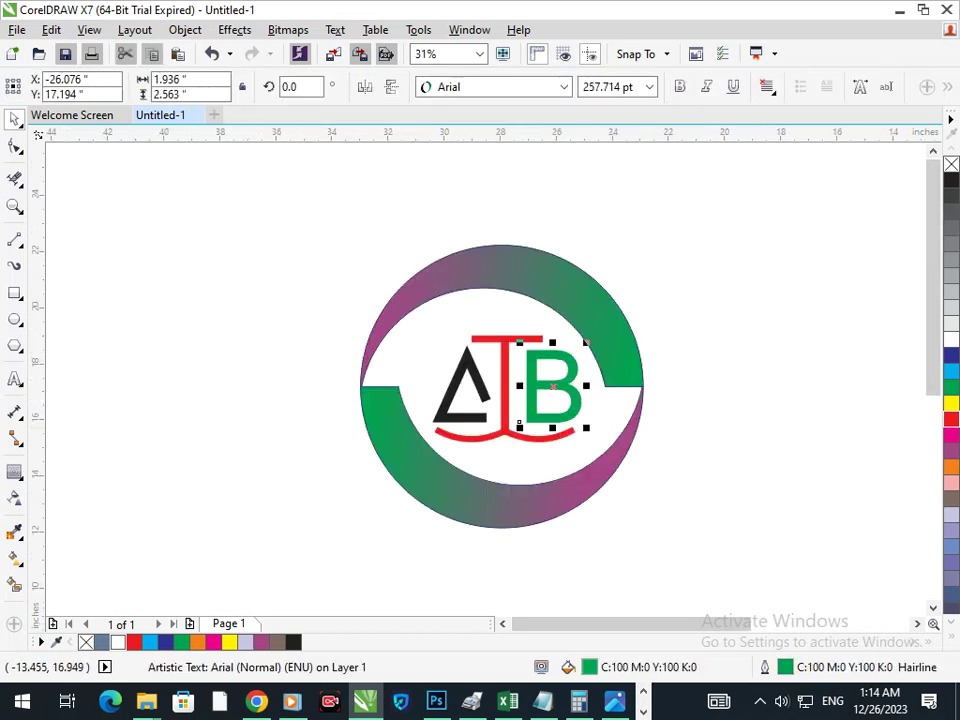
{"action": "left_click", "coordinate": [951, 356]}
{"action": "left_click", "coordinate": [604, 441]}
{"action": "key", "text": "F3"}
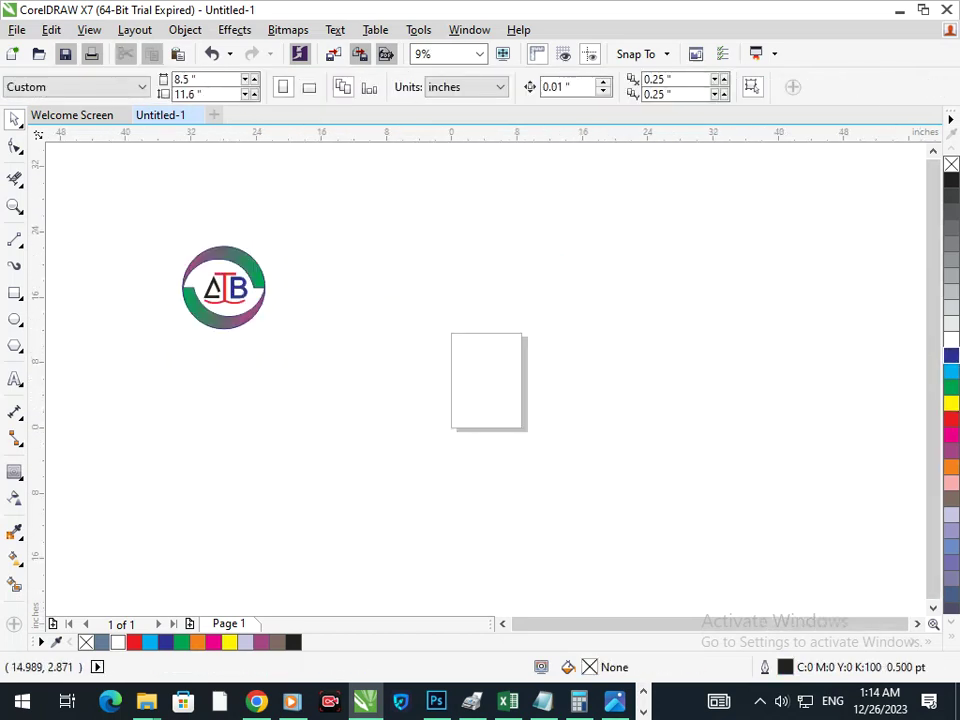
{"action": "left_click_drag", "start_coordinate": [164, 234], "coordinate": [262, 330]}
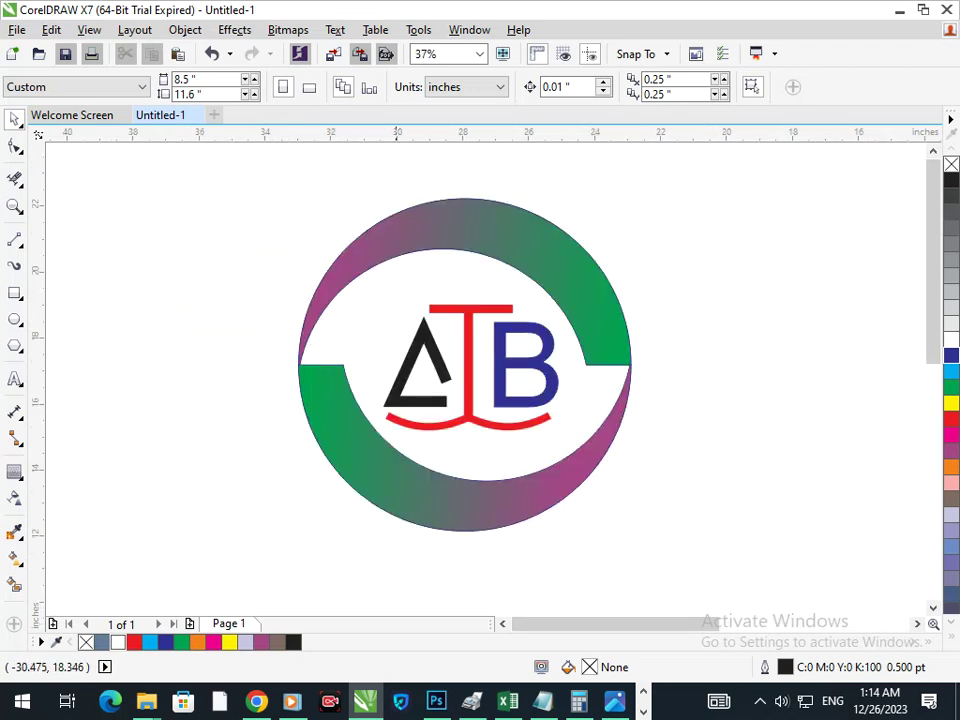